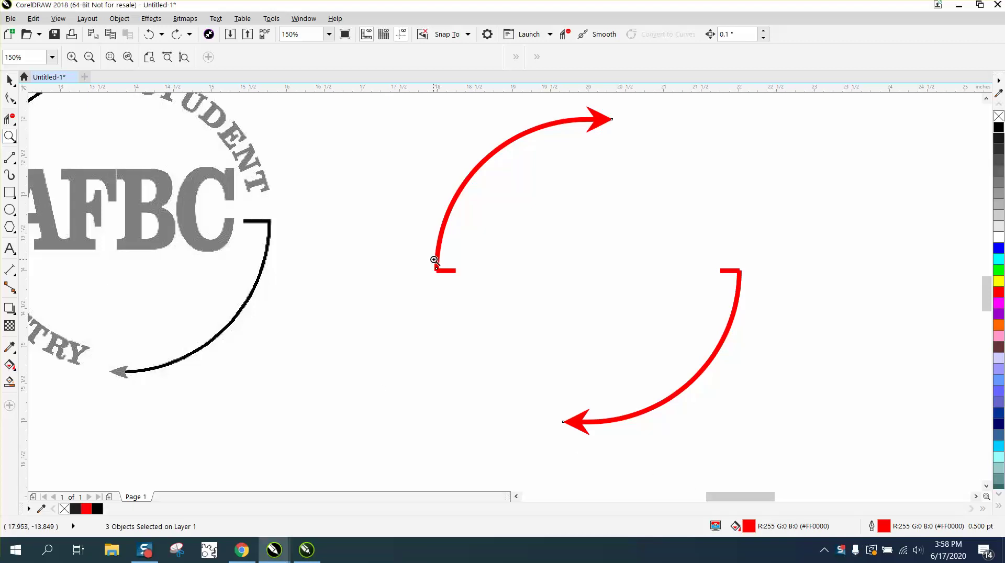
Step: Zoom in on the lower end of the upper red arrow's left arc
{"action": "left_click_drag", "start_coordinate": [415, 257], "coordinate": [522, 297]}
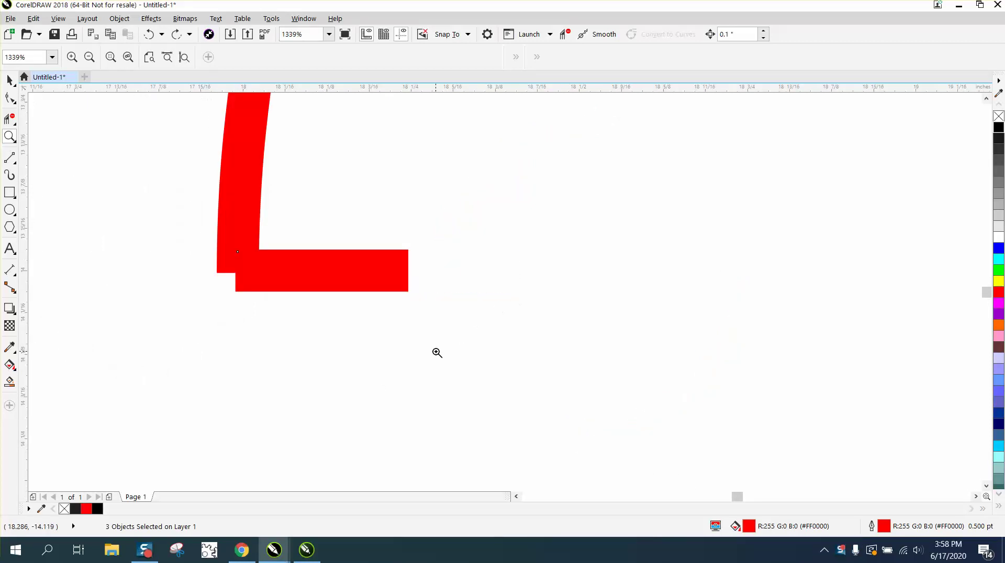
{"action": "scroll", "coordinate": [437, 353], "scroll_direction": "down", "scroll_amount": 2}
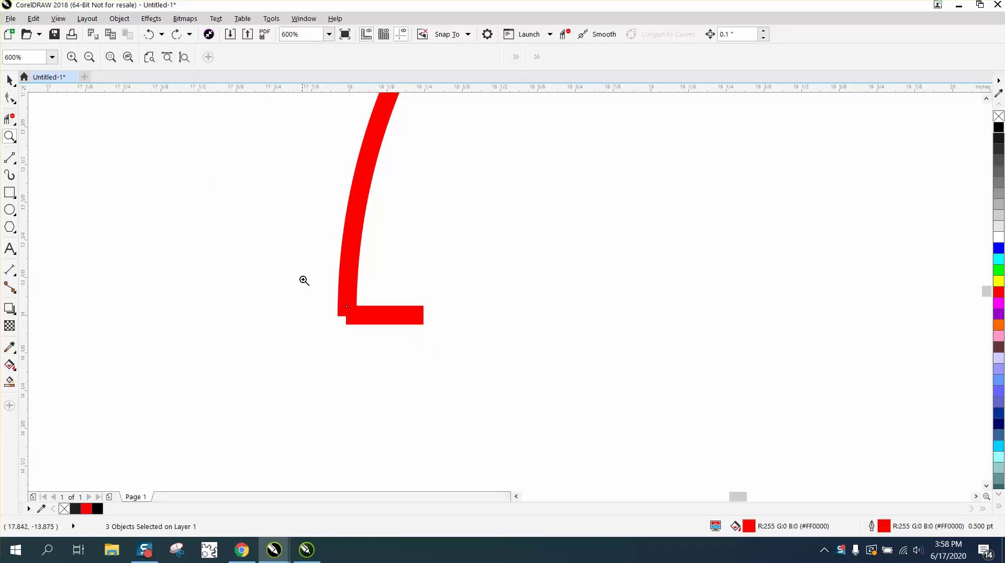
{"action": "scroll", "coordinate": [308, 282], "scroll_direction": "down", "scroll_amount": 4}
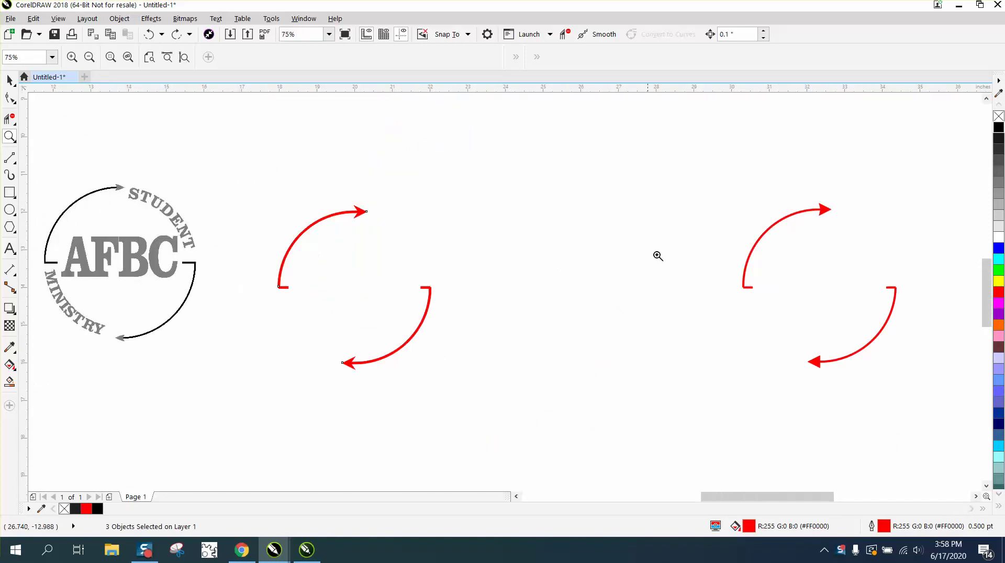
{"action": "left_click_drag", "start_coordinate": [262, 273], "coordinate": [293, 297]}
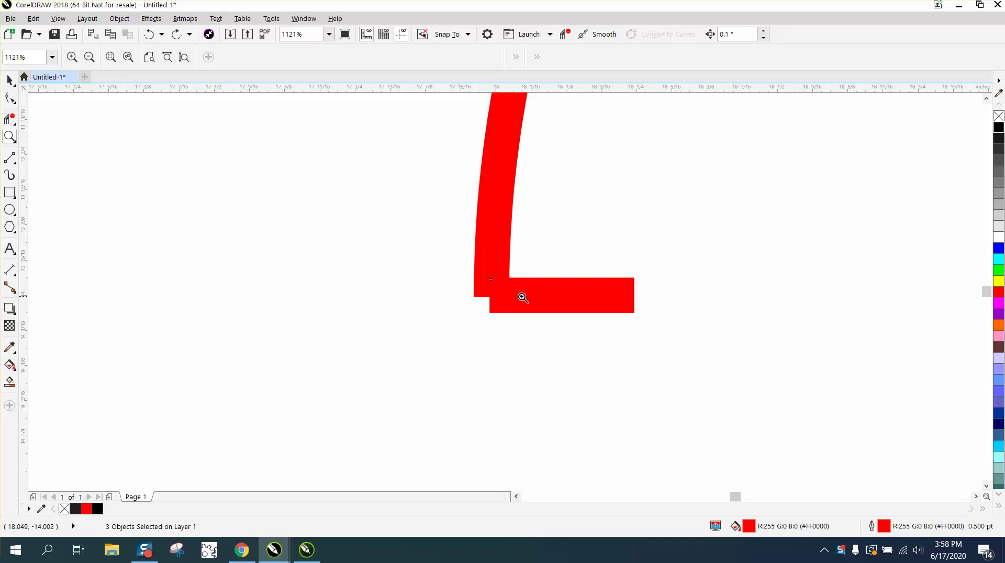
Step: Zoom in on the upper red arrow and its lower corner
{"action": "left_click_drag", "start_coordinate": [447, 268], "coordinate": [628, 354]}
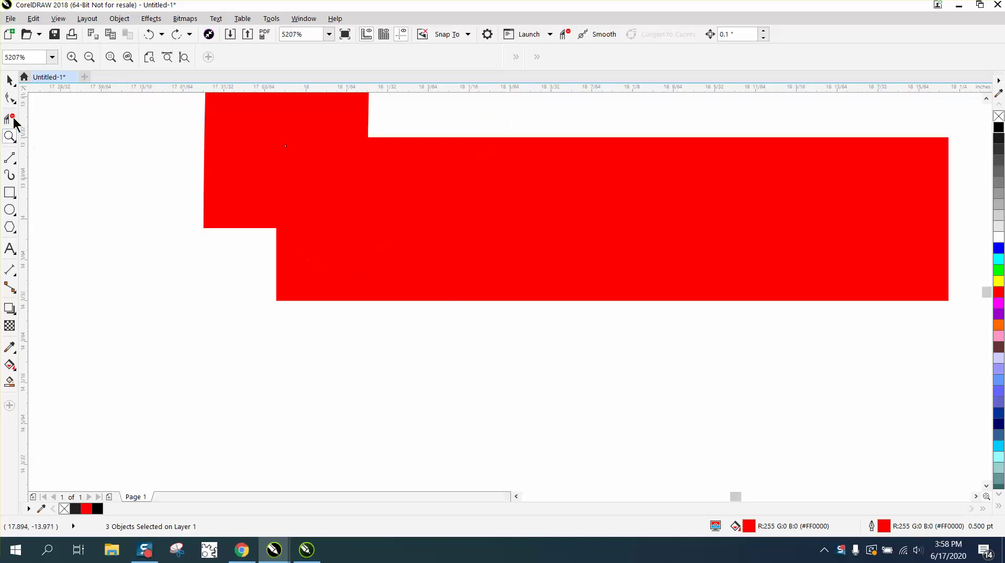
{"action": "left_click", "coordinate": [9, 98]}
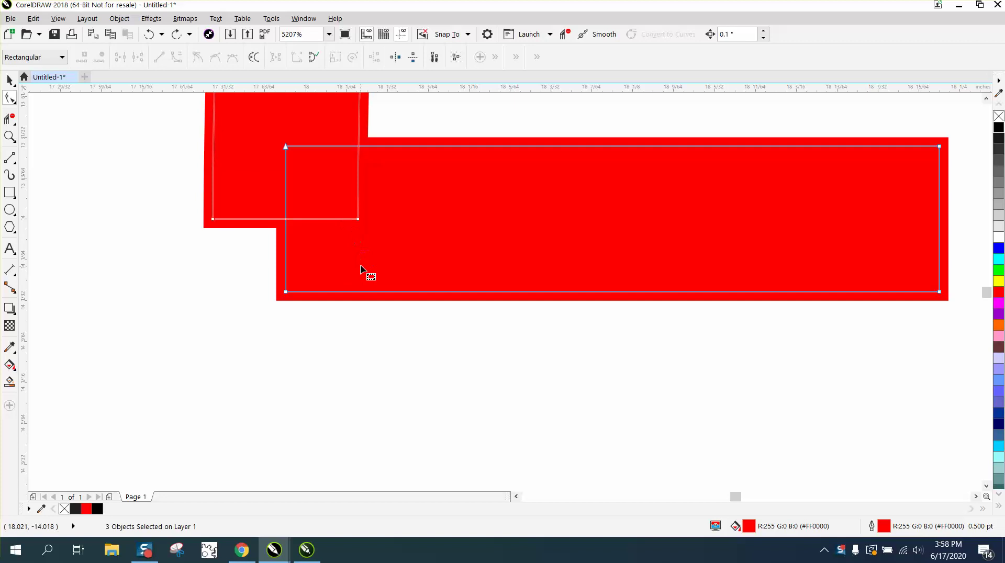
{"action": "scroll", "coordinate": [360, 266], "scroll_direction": "down", "scroll_amount": 2}
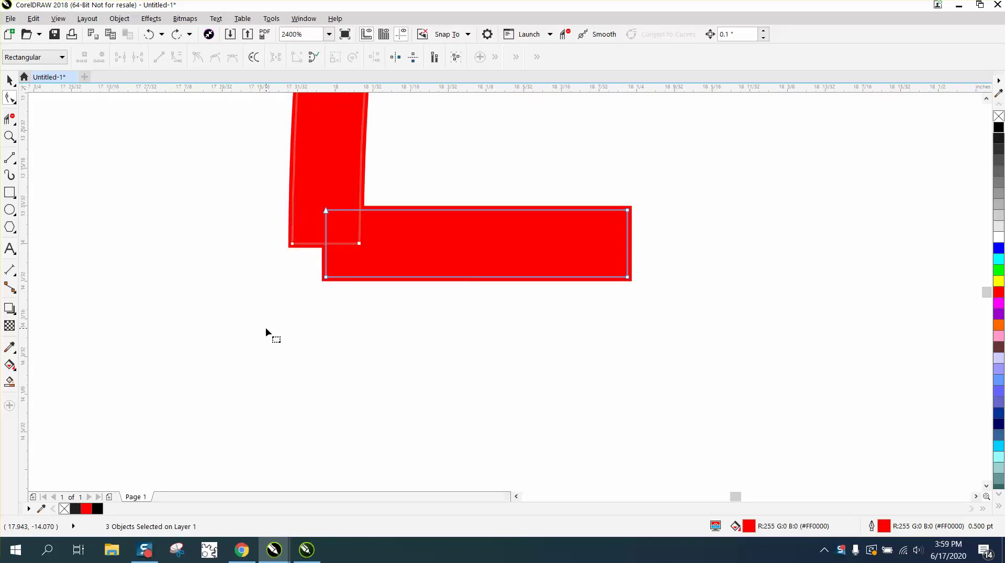
{"action": "scroll", "coordinate": [343, 295], "scroll_direction": "down", "scroll_amount": 6}
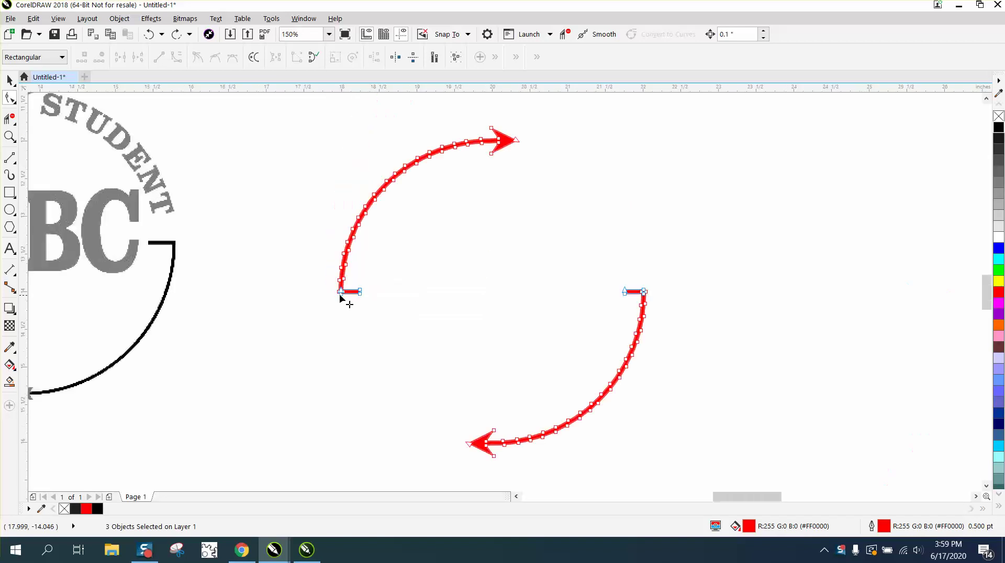
{"action": "left_click", "coordinate": [9, 137]}
{"action": "left_click_drag", "start_coordinate": [265, 112], "coordinate": [606, 320]}
Step: With the Shape tool, marquee-select the corner nodes where the arc meets the horizontal foot
{"action": "left_click", "coordinate": [10, 98]}
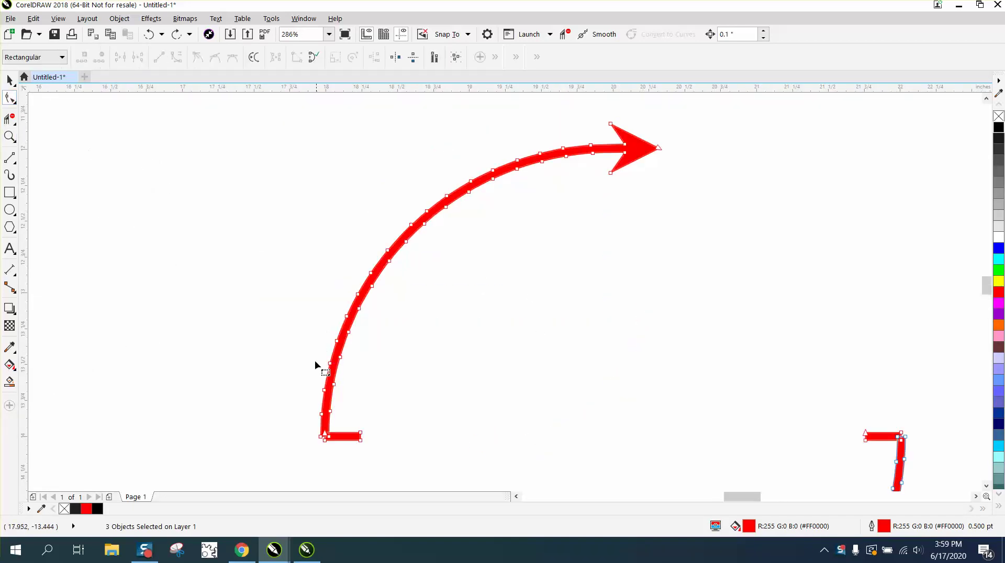
{"action": "left_click_drag", "start_coordinate": [341, 448], "coordinate": [343, 449]}
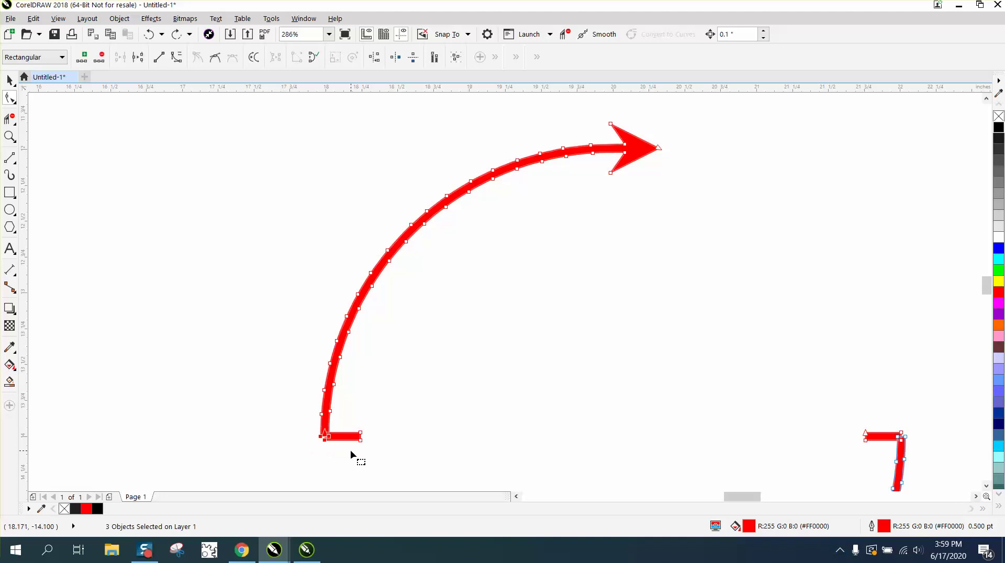
{"action": "left_click", "coordinate": [10, 137]}
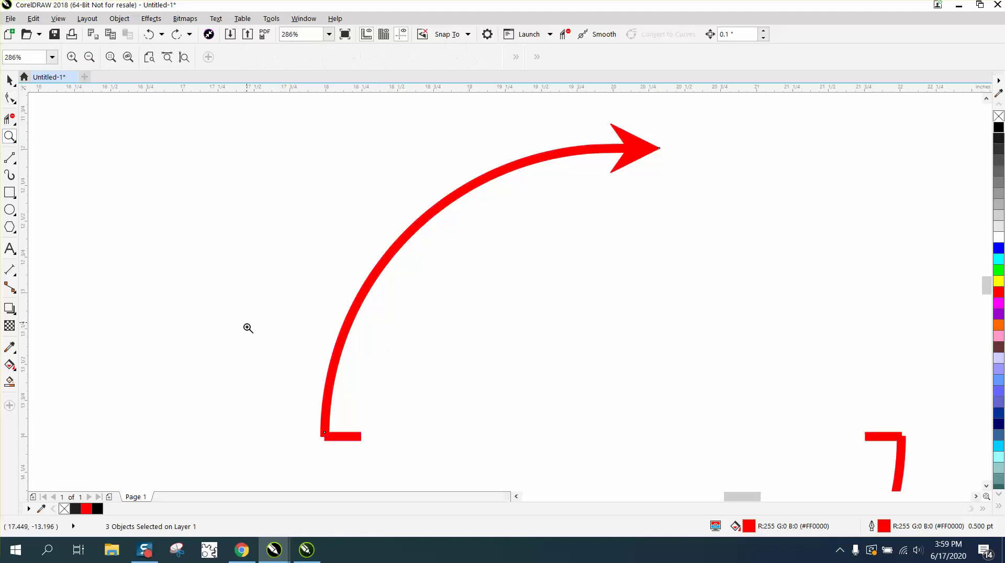
{"action": "left_click_drag", "start_coordinate": [275, 397], "coordinate": [420, 496]}
{"action": "left_click", "coordinate": [11, 98]}
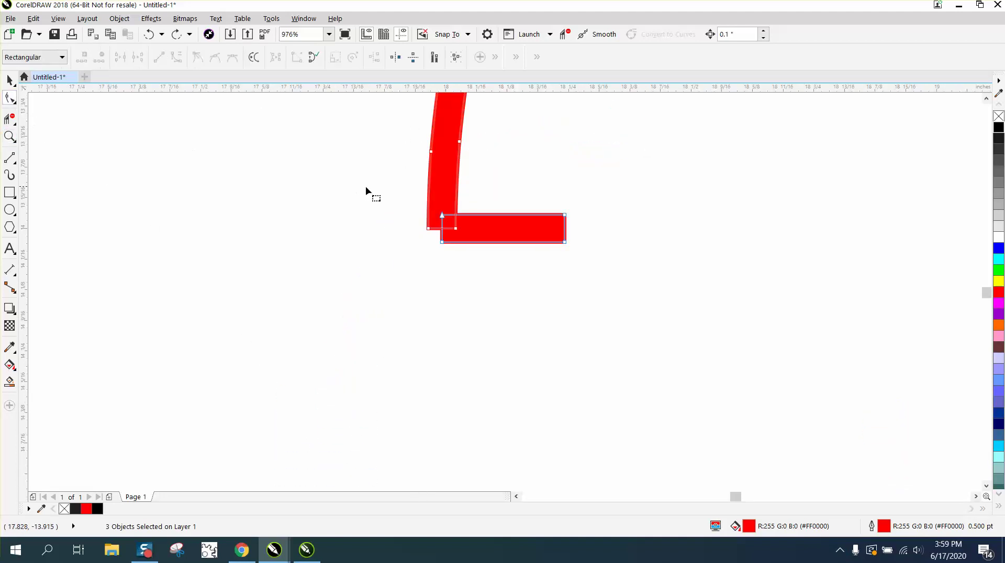
{"action": "left_click_drag", "start_coordinate": [427, 230], "coordinate": [467, 254]}
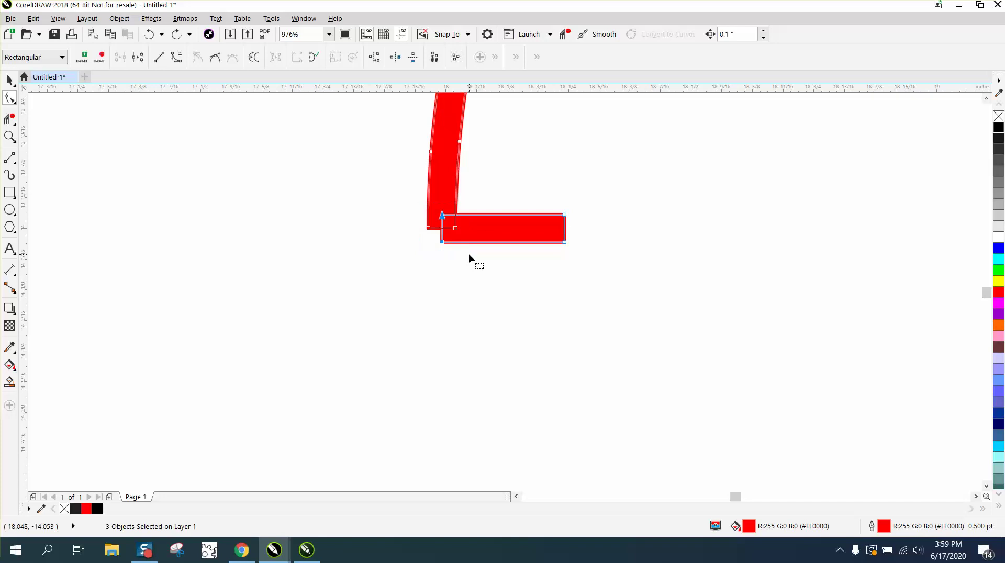
Step: Open the Join Curves docker, try joining the corner nodes, then undo the join
{"action": "left_click", "coordinate": [312, 21]}
{"action": "mouse_move", "coordinate": [352, 180]}
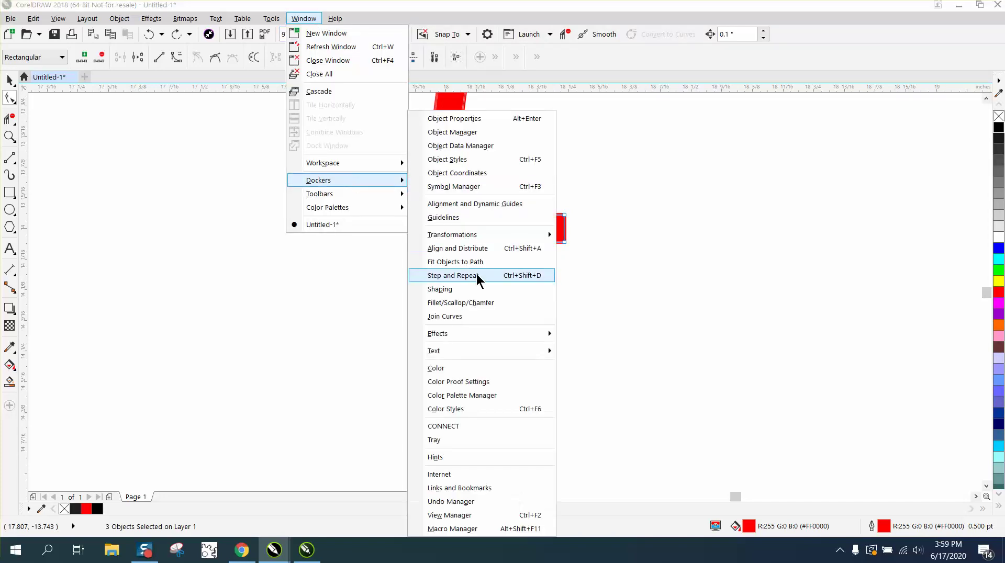
{"action": "left_click", "coordinate": [450, 317]}
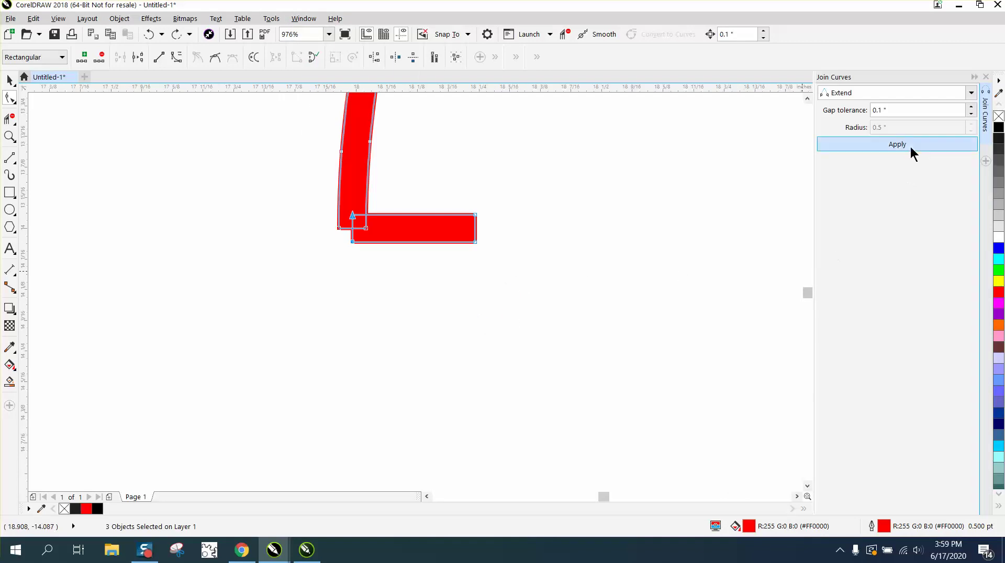
{"action": "left_click", "coordinate": [908, 146]}
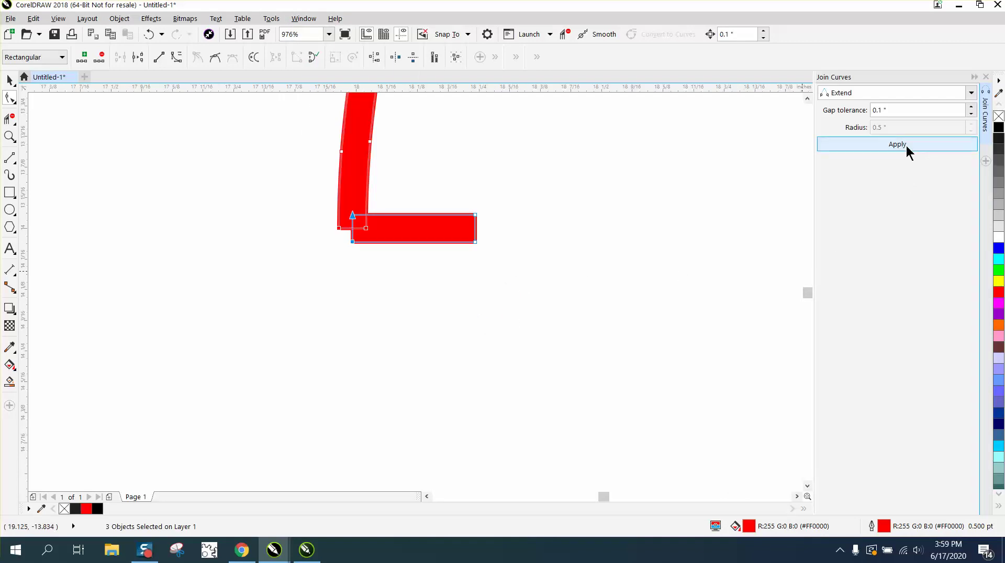
{"action": "left_click", "coordinate": [150, 34]}
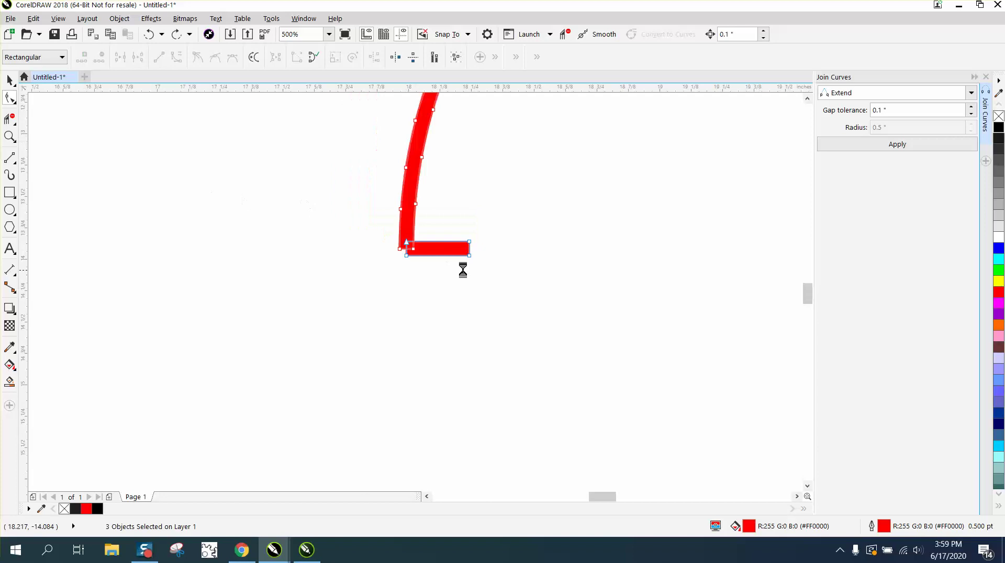
Step: Zoom back in on the upper red arrow
{"action": "scroll", "coordinate": [463, 271], "scroll_direction": "down", "scroll_amount": 6}
{"action": "left_click", "coordinate": [9, 137]}
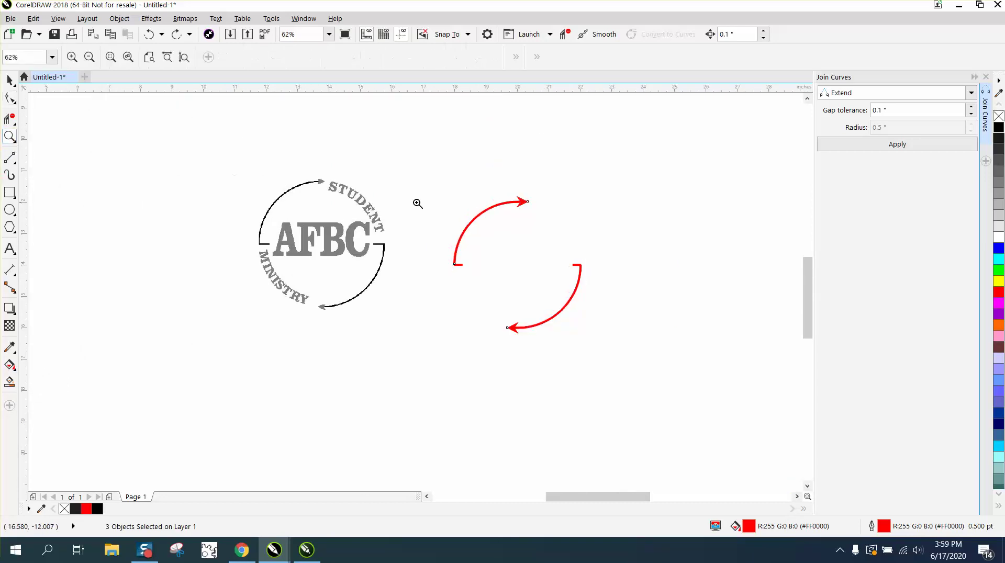
{"action": "left_click_drag", "start_coordinate": [425, 192], "coordinate": [563, 271]}
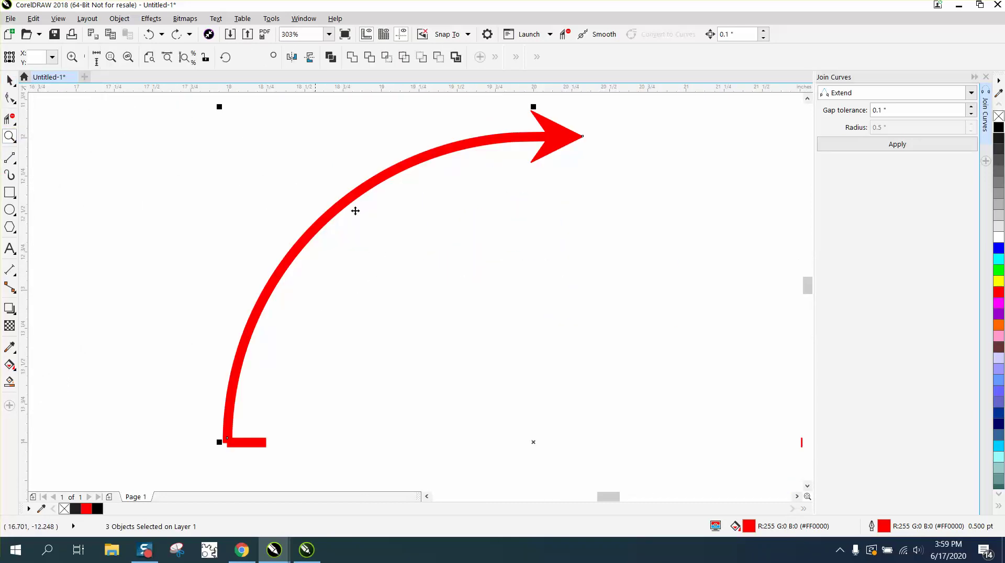
Step: Make the arrow a black outline with no fill and zoom onto its bottom end
{"action": "left_click", "coordinate": [998, 117]}
{"action": "right_click", "coordinate": [999, 129]}
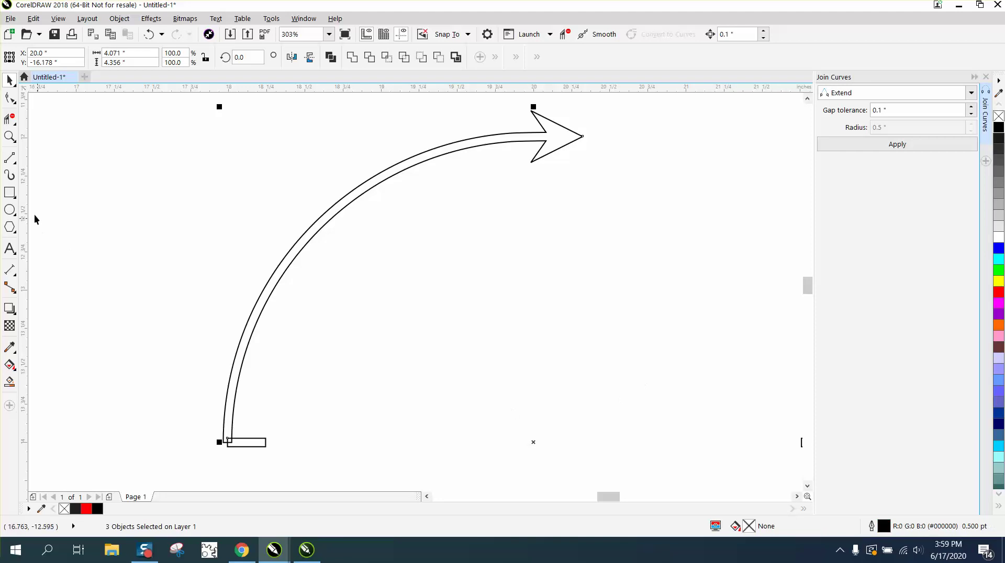
{"action": "left_click", "coordinate": [10, 136]}
{"action": "left_click_drag", "start_coordinate": [195, 397], "coordinate": [359, 473]}
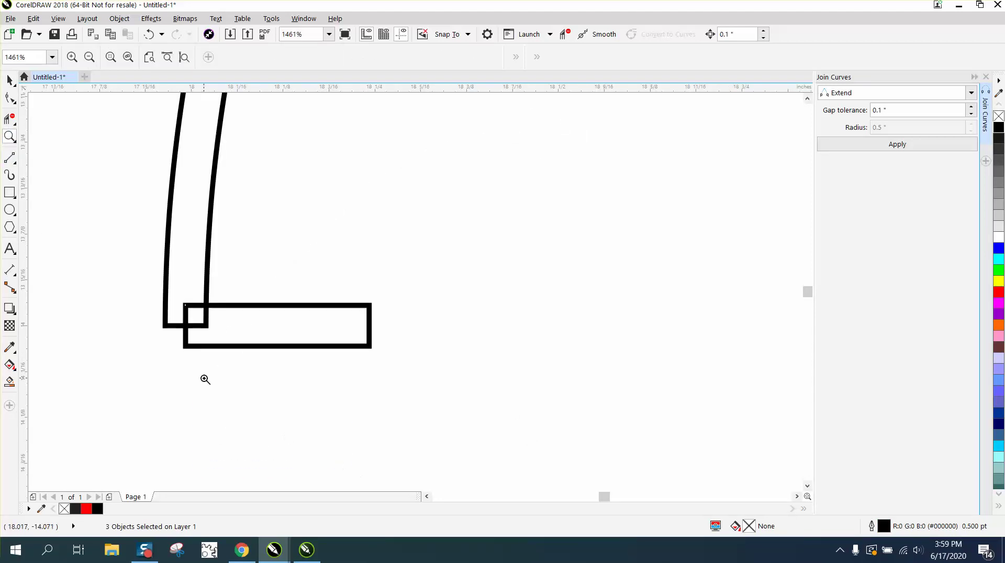
Step: Line up the foot's bottom-left nodes, erase the L's inner corner lines, and zoom in close
{"action": "left_click", "coordinate": [9, 98]}
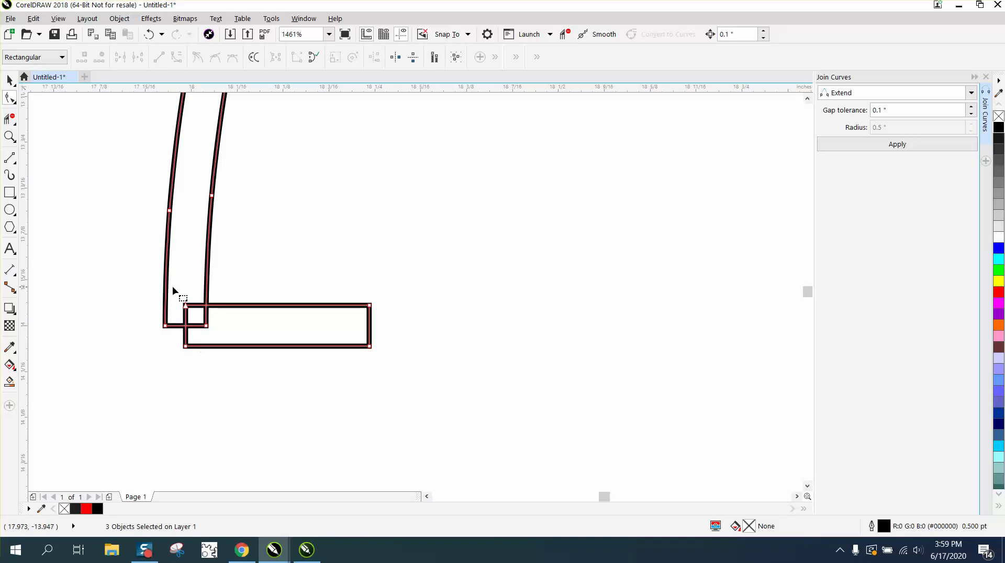
{"action": "left_click_drag", "start_coordinate": [196, 355], "coordinate": [164, 349]}
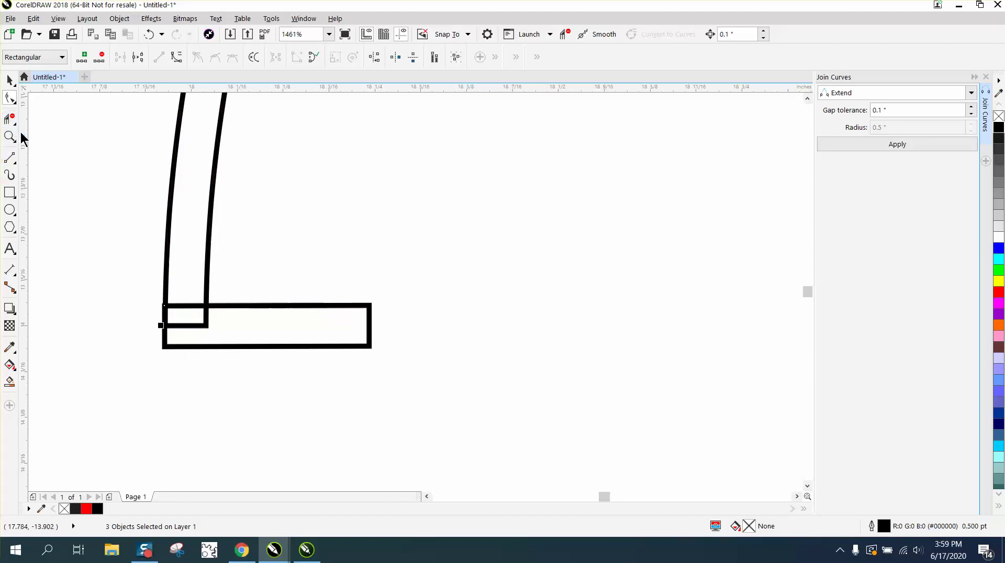
{"action": "left_click", "coordinate": [10, 119]}
{"action": "left_click_drag", "start_coordinate": [198, 325], "coordinate": [180, 349]}
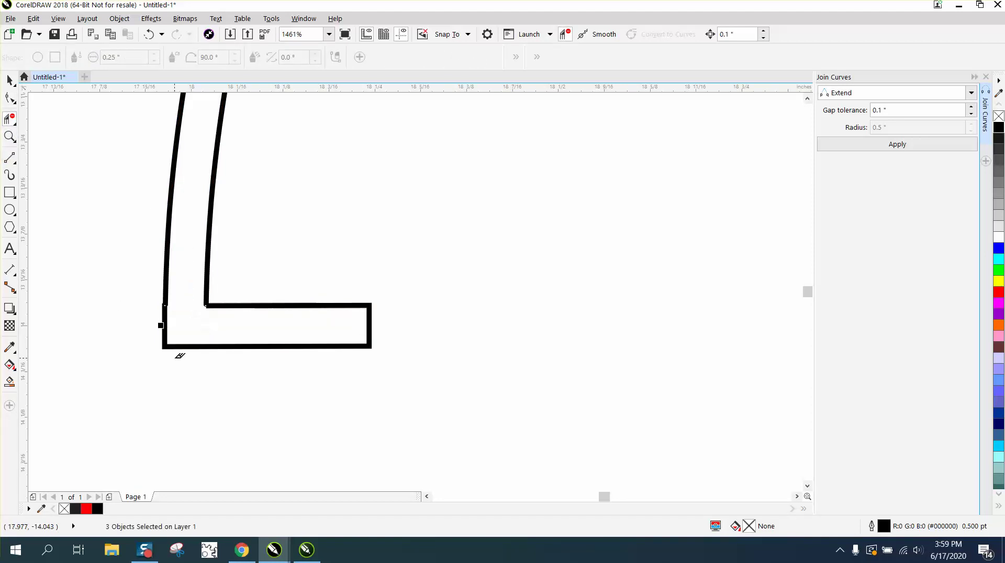
{"action": "left_click", "coordinate": [9, 137]}
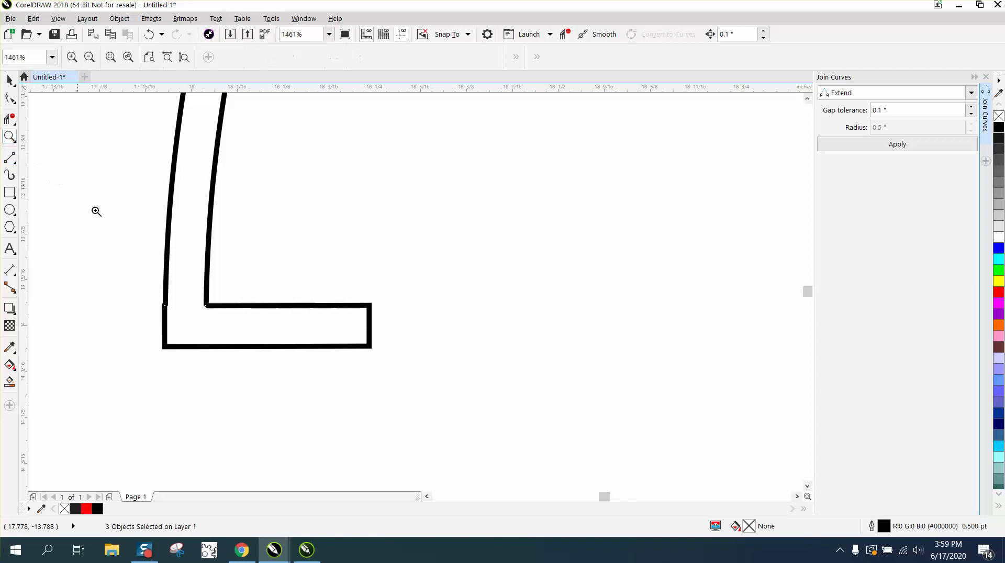
{"action": "left_click_drag", "start_coordinate": [148, 294], "coordinate": [277, 343]}
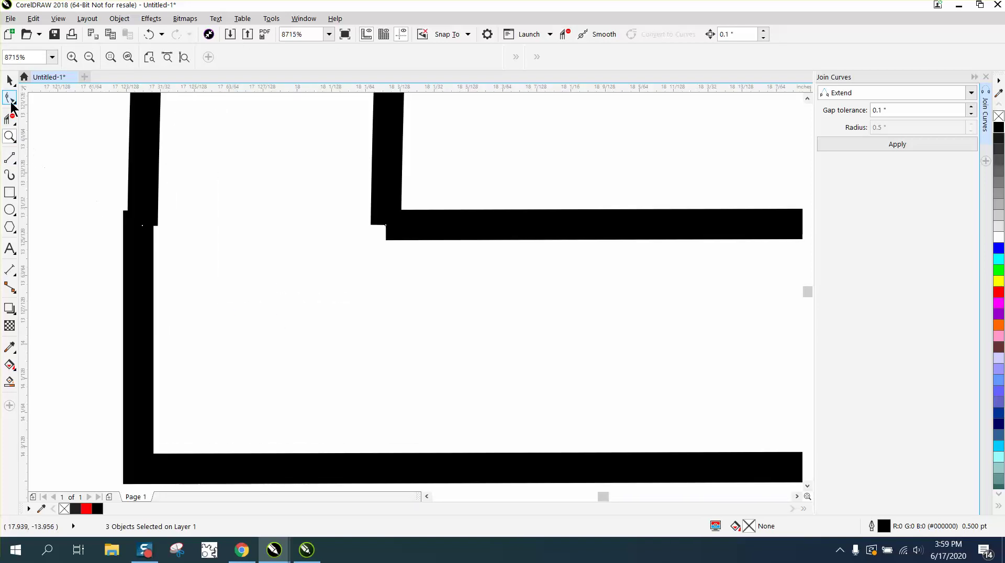
Step: Join the curves at the upper-left corner and delete the leftover node on the left edge
{"action": "left_click", "coordinate": [9, 98]}
{"action": "left_click", "coordinate": [50, 98]}
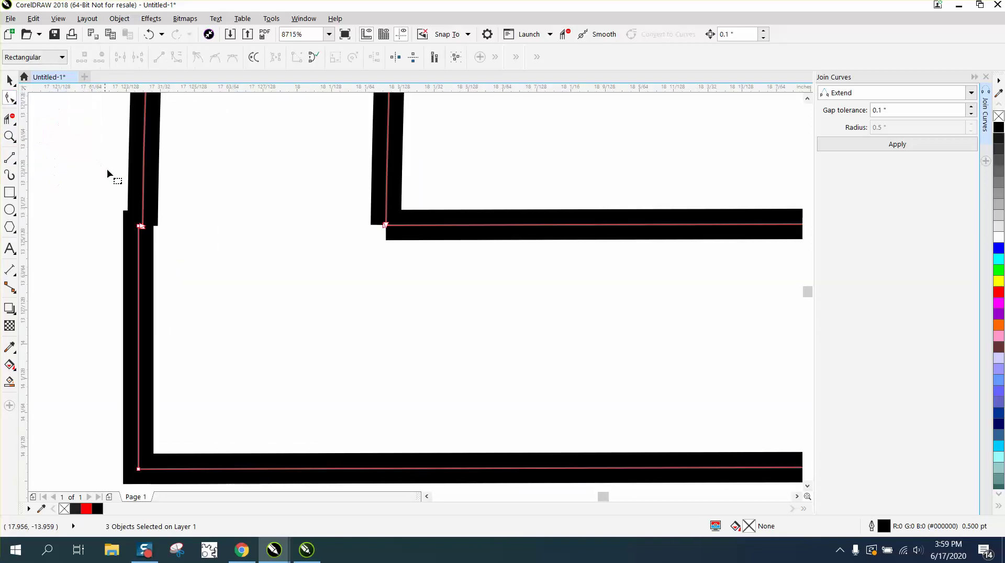
{"action": "left_click_drag", "start_coordinate": [122, 209], "coordinate": [274, 251]}
{"action": "left_click", "coordinate": [914, 143]}
{"action": "left_click", "coordinate": [142, 228]}
{"action": "key", "text": "Delete"}
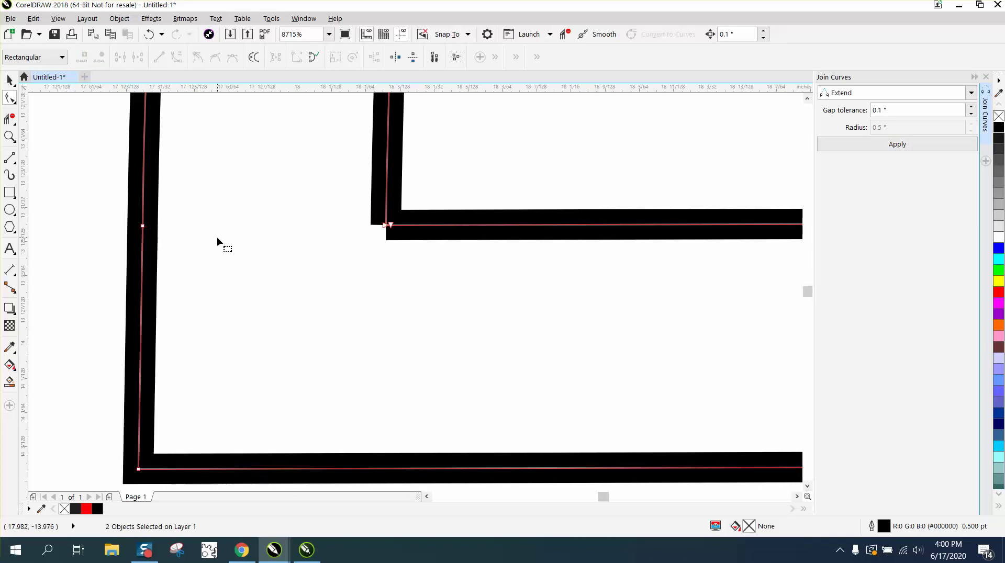
Step: Join the two open end nodes at the inner corner into one continuous L outline
{"action": "left_click_drag", "start_coordinate": [356, 197], "coordinate": [476, 246]}
{"action": "left_click", "coordinate": [897, 146]}
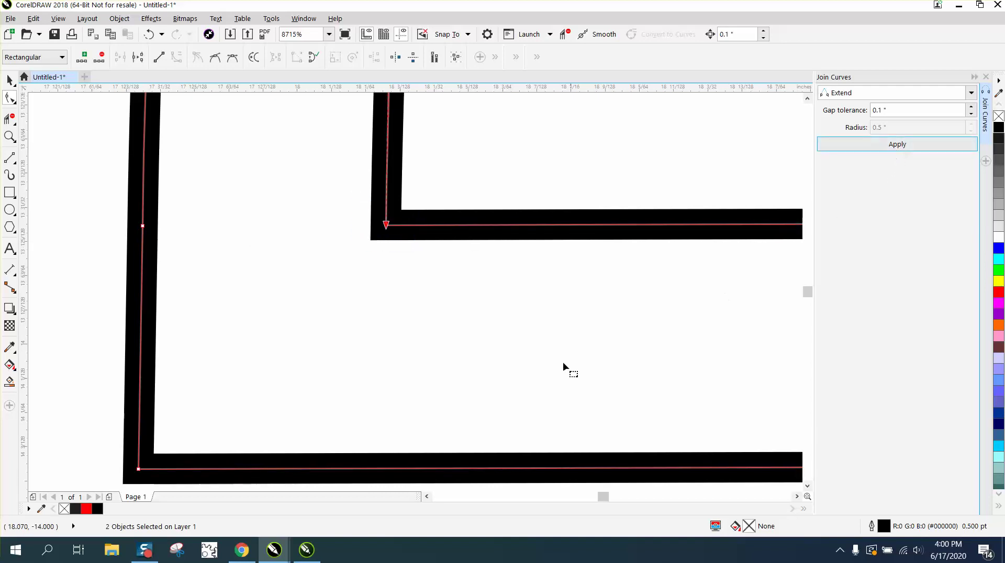
{"action": "scroll", "coordinate": [314, 374], "scroll_direction": "down", "scroll_amount": 2}
{"action": "scroll", "coordinate": [313, 369], "scroll_direction": "down", "scroll_amount": 1}
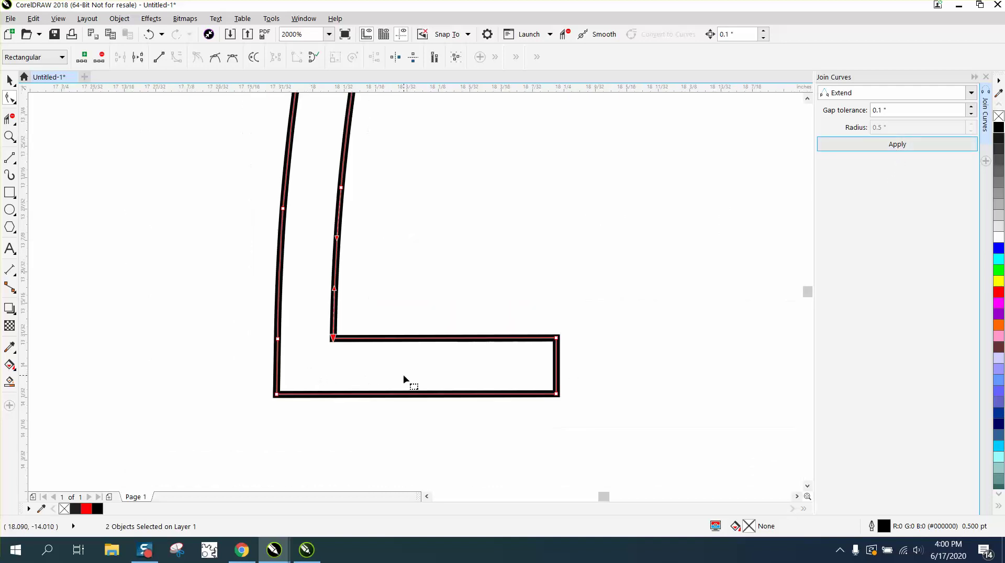
{"action": "left_click", "coordinate": [10, 80]}
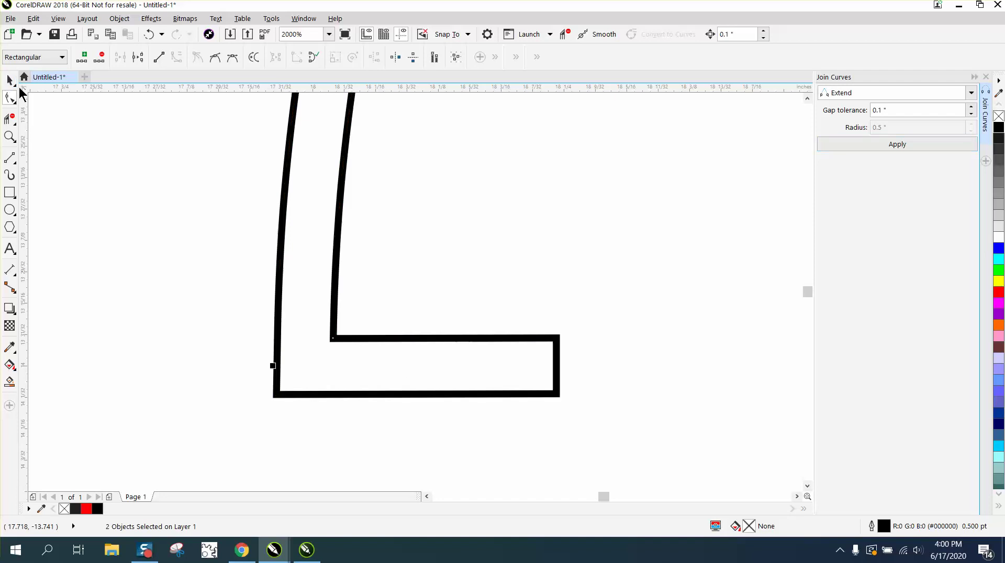
{"action": "scroll", "coordinate": [276, 307], "scroll_direction": "down", "scroll_amount": 1}
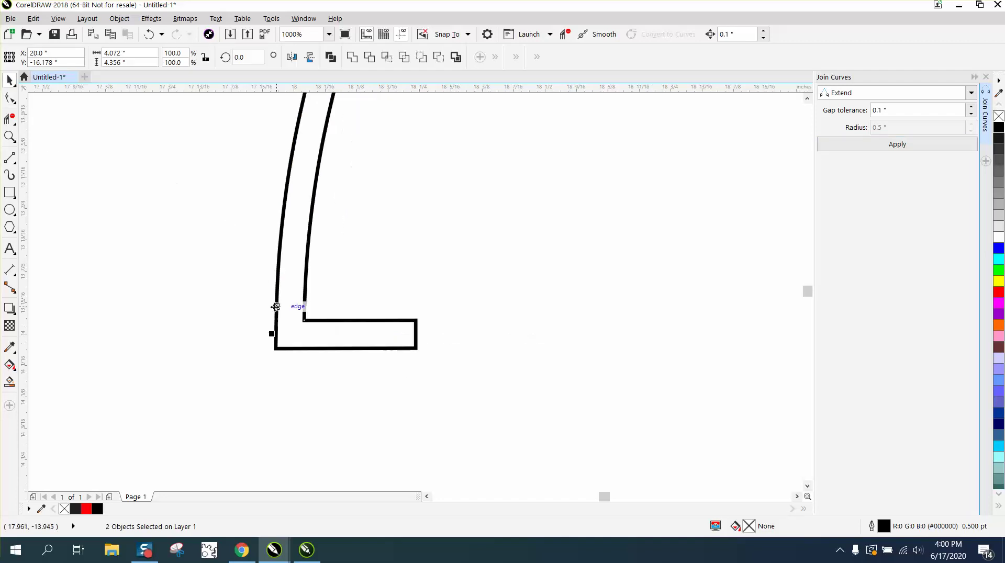
Step: Fill both L shapes solid black and remove their outline
{"action": "left_click", "coordinate": [998, 128]}
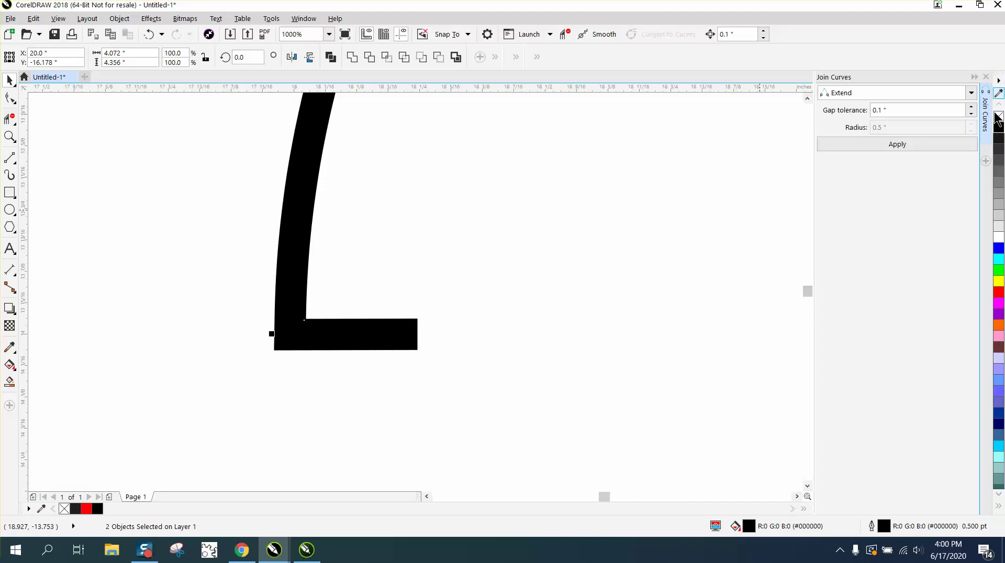
{"action": "right_click", "coordinate": [998, 116]}
{"action": "scroll", "coordinate": [569, 209], "scroll_direction": "down", "scroll_amount": 5}
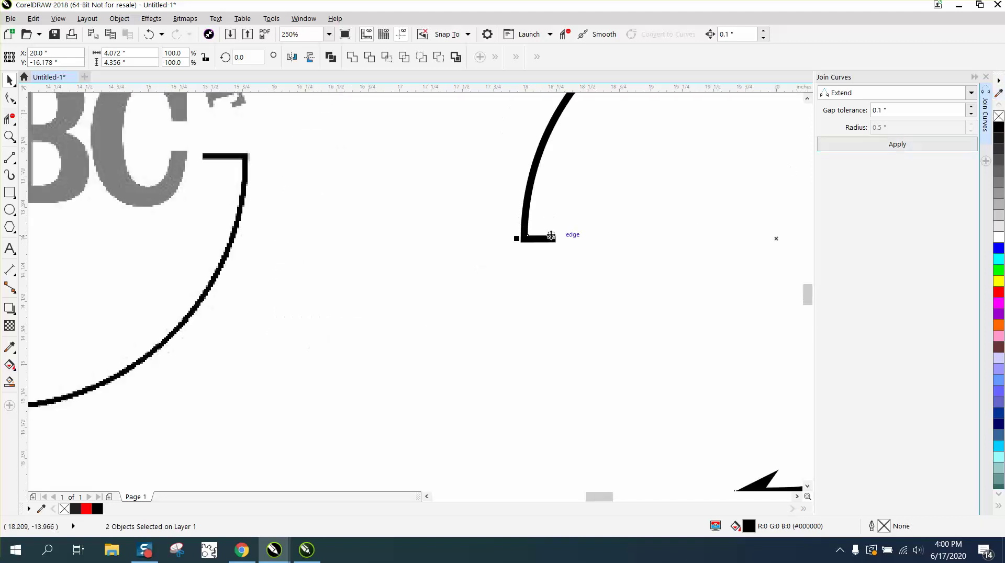
Step: Zoom in on the second arrow's corner where its foot meets the arc
{"action": "left_click", "coordinate": [9, 137]}
{"action": "left_click_drag", "start_coordinate": [739, 216], "coordinate": [769, 270]}
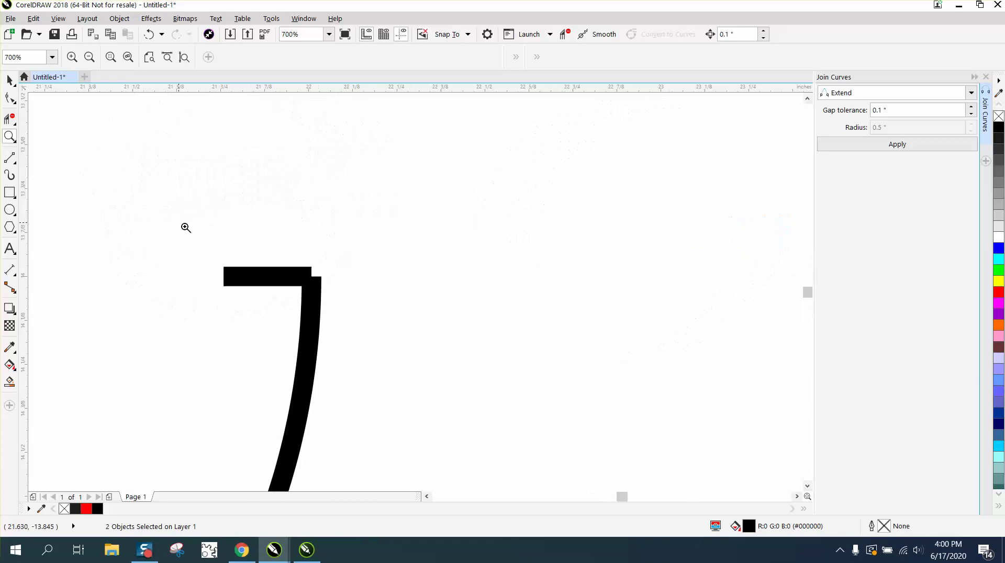
{"action": "left_click_drag", "start_coordinate": [204, 247], "coordinate": [453, 344]}
{"action": "left_click", "coordinate": [9, 98]}
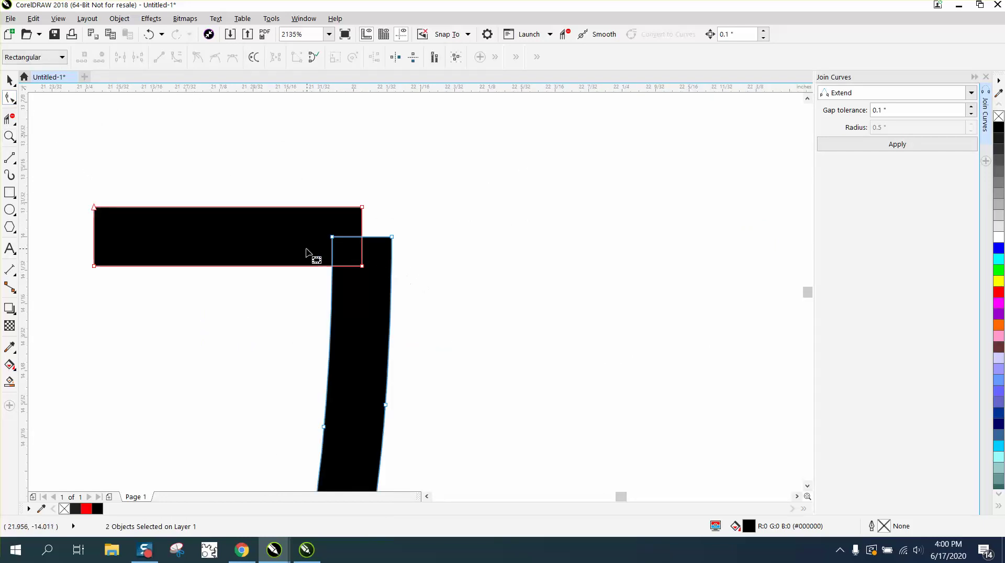
{"action": "left_click", "coordinate": [9, 81]}
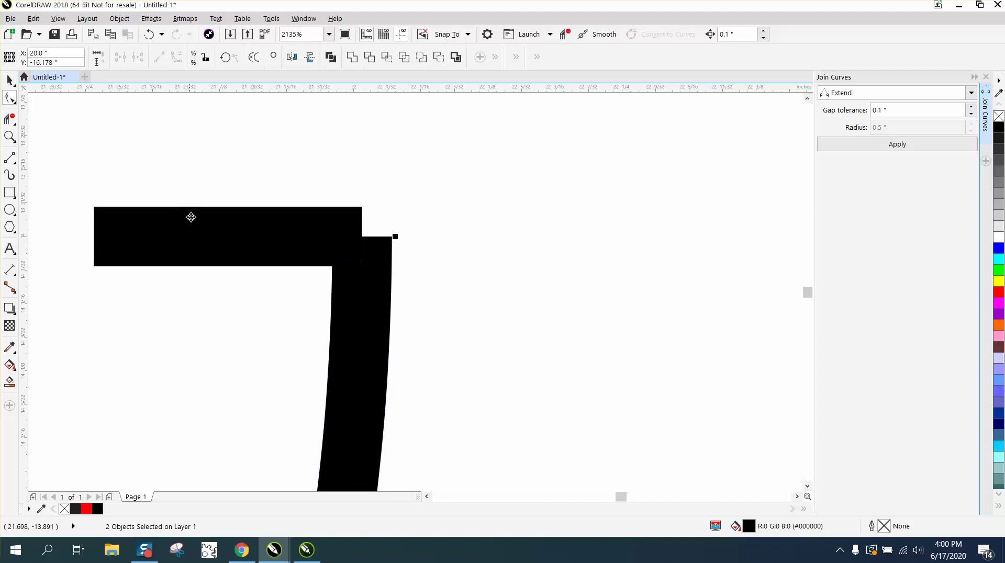
Step: Vertically align the three right-edge nodes so the bar ends flush with the arc's outer edge
{"action": "left_click", "coordinate": [119, 19]}
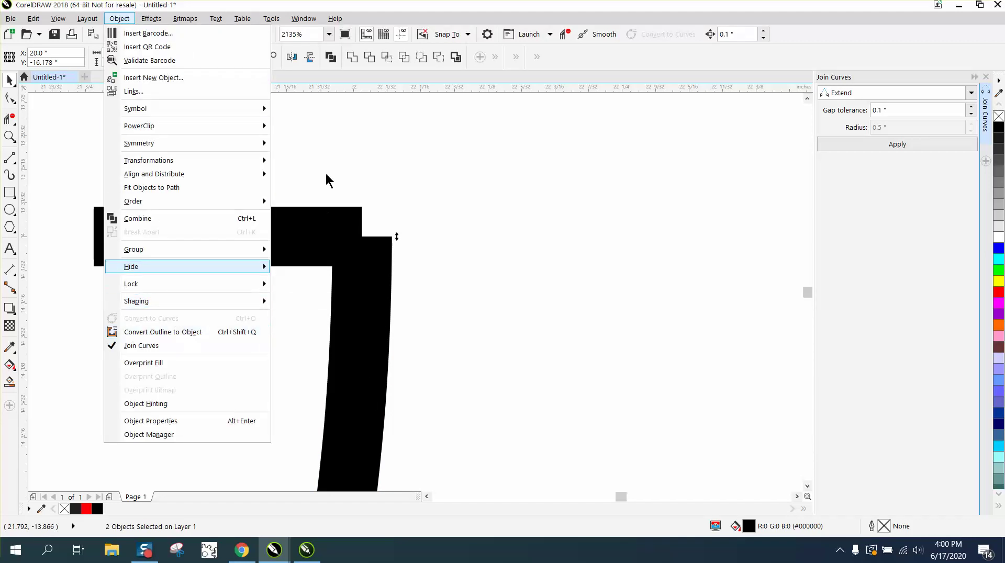
{"action": "key", "text": "Escape"}
{"action": "key", "text": "F10"}
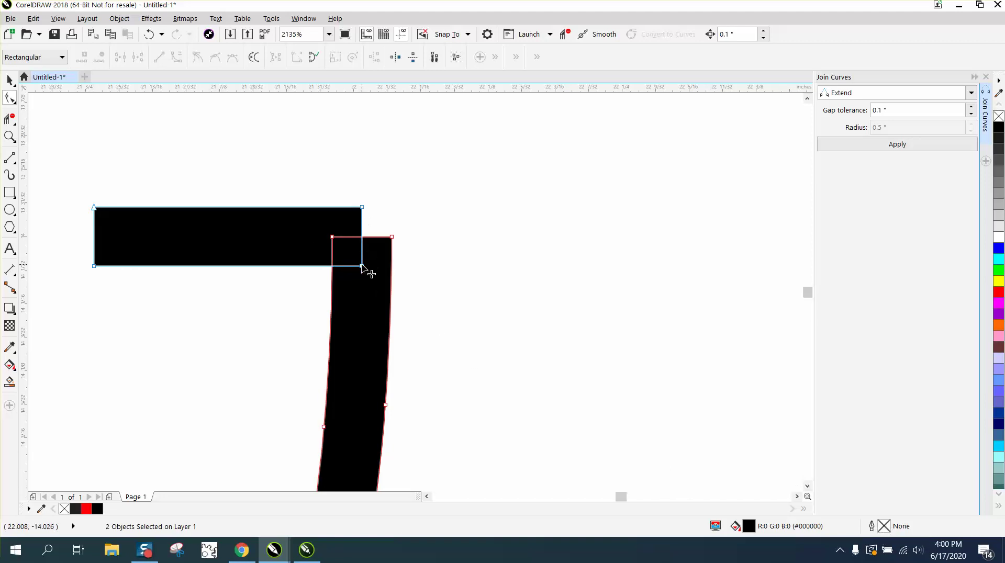
{"action": "left_click_drag", "start_coordinate": [359, 209], "coordinate": [414, 272]}
{"action": "left_click_drag", "start_coordinate": [377, 184], "coordinate": [412, 297]}
{"action": "left_click", "coordinate": [376, 58]}
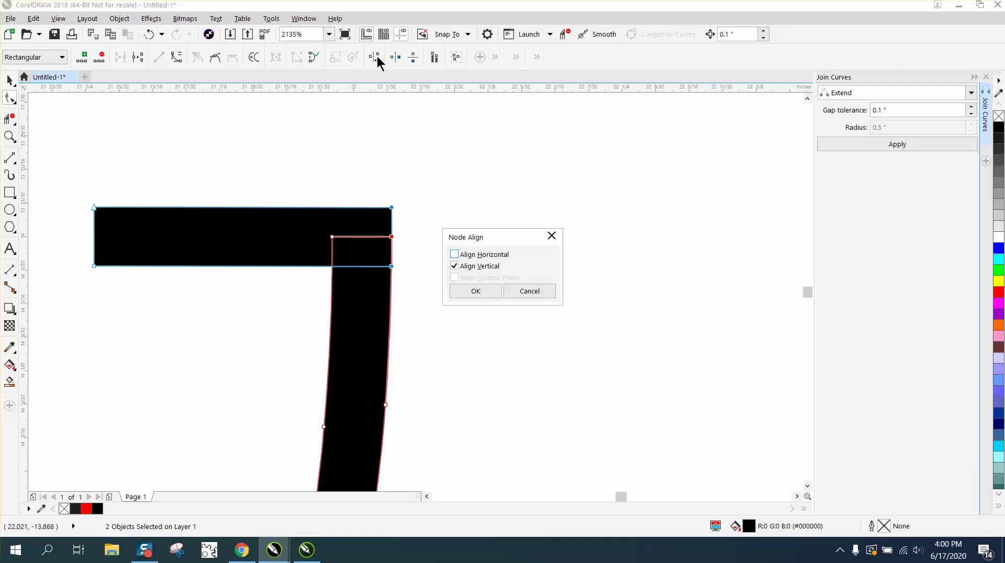
{"action": "left_click", "coordinate": [469, 290]}
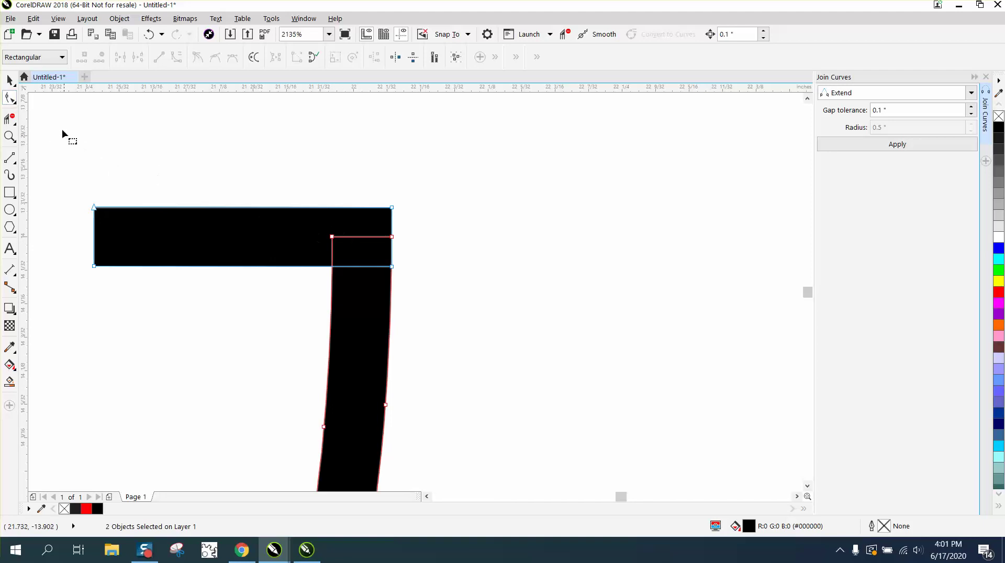
Step: Give the second arrow's pieces a black outline with no fill and smear away the overlapping corner lines
{"action": "left_click", "coordinate": [9, 120]}
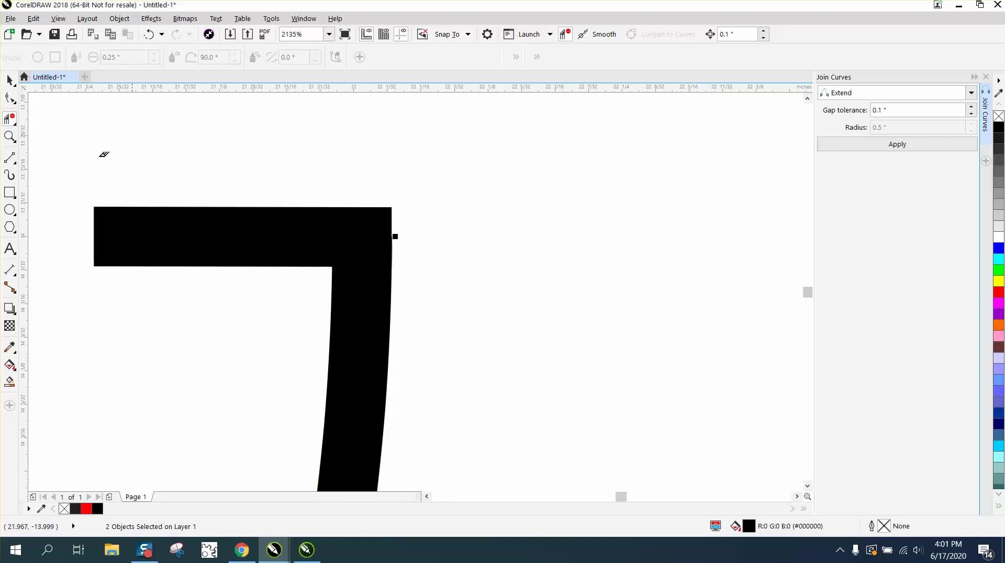
{"action": "key", "text": "space"}
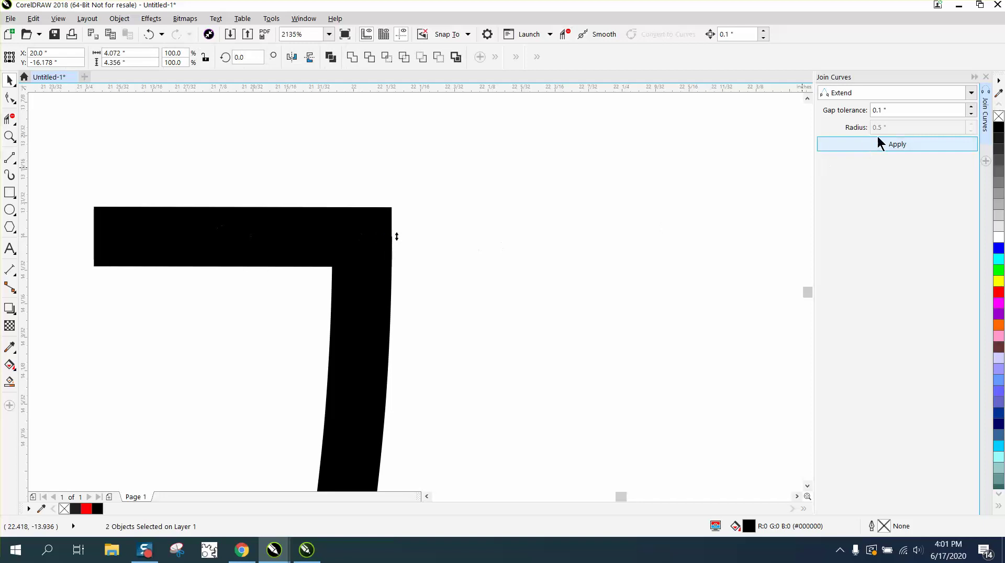
{"action": "left_click", "coordinate": [999, 119]}
{"action": "right_click", "coordinate": [1000, 127]}
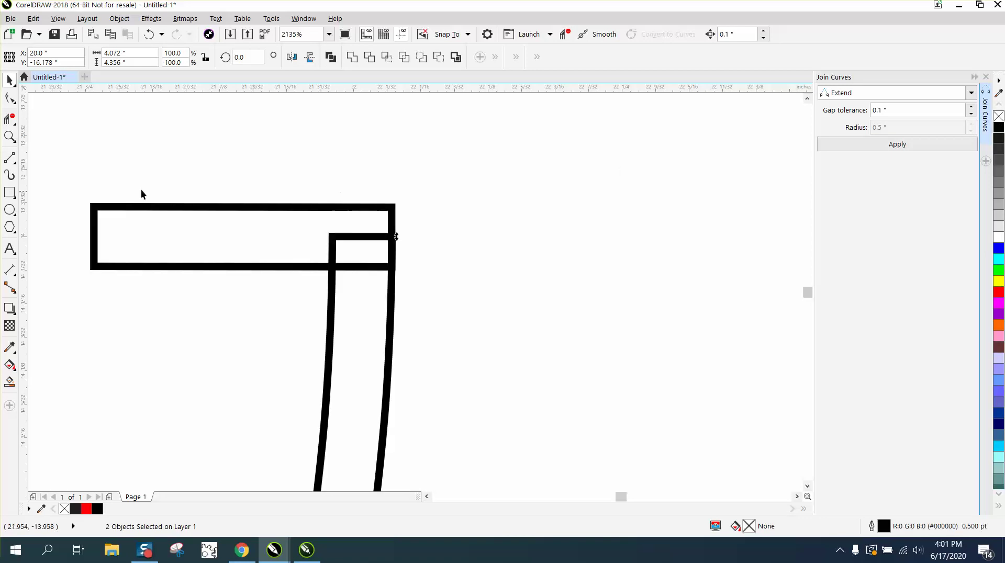
{"action": "left_click", "coordinate": [9, 119]}
{"action": "left_click_drag", "start_coordinate": [357, 226], "coordinate": [366, 281]}
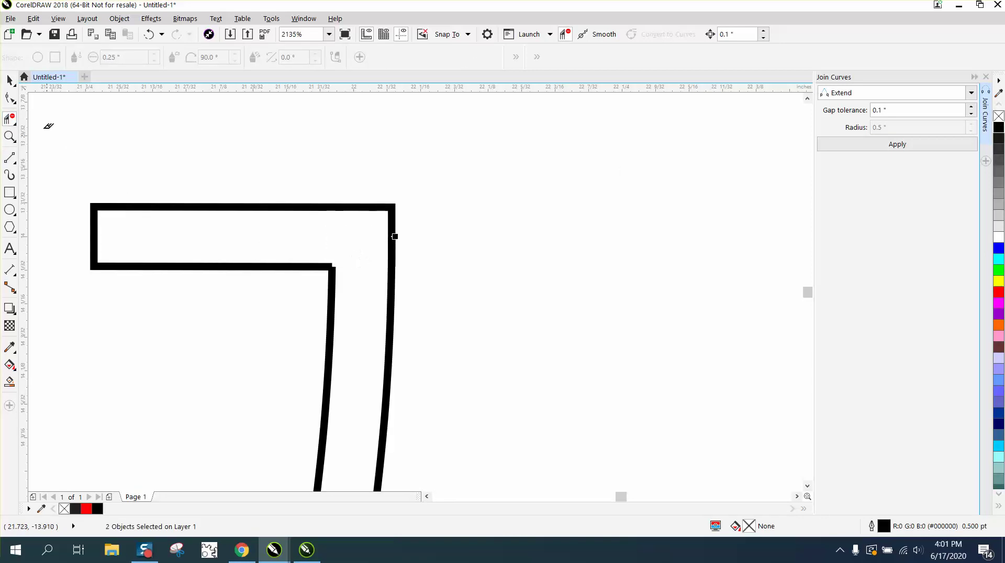
{"action": "left_click", "coordinate": [10, 98]}
{"action": "left_click_drag", "start_coordinate": [348, 283], "coordinate": [350, 285]}
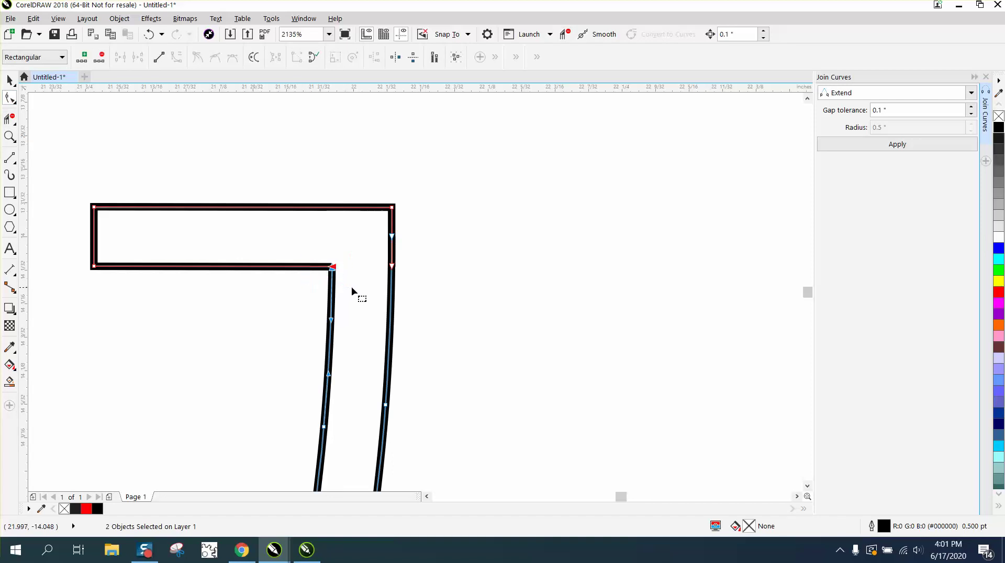
{"action": "left_click", "coordinate": [899, 144]}
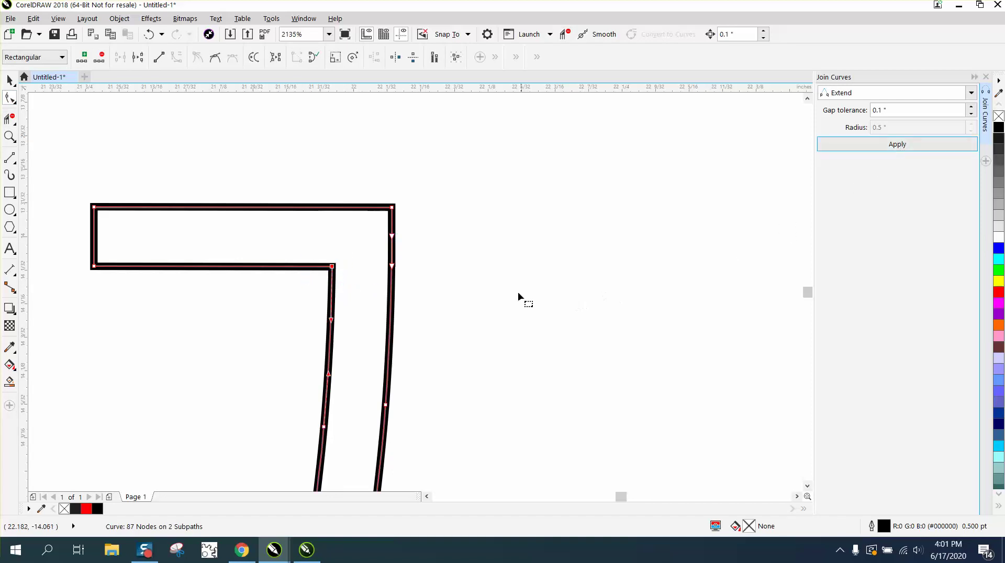
{"action": "left_click", "coordinate": [374, 241]}
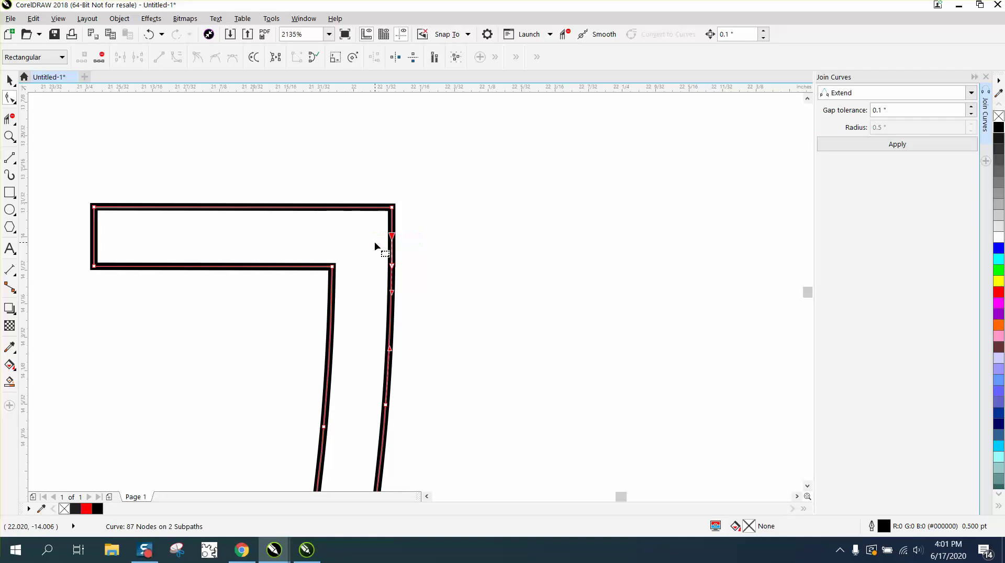
{"action": "key", "text": "Delete"}
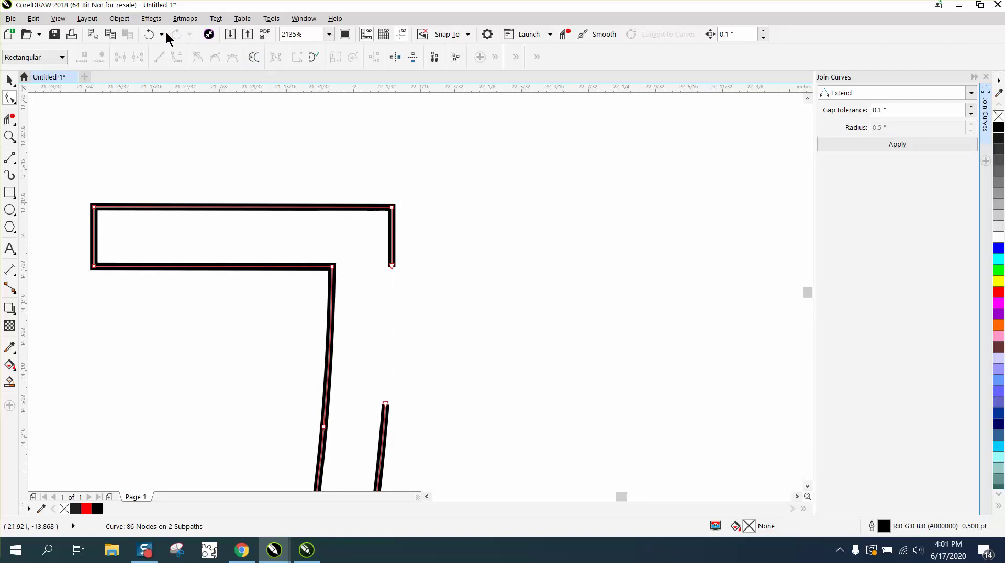
{"action": "left_click", "coordinate": [149, 34]}
{"action": "left_click", "coordinate": [442, 278]}
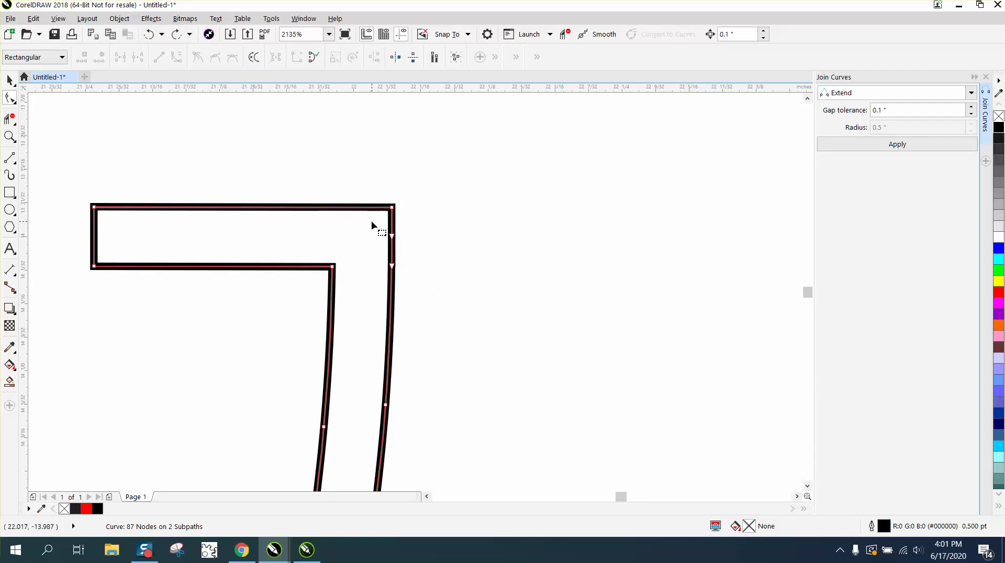
{"action": "left_click_drag", "start_coordinate": [460, 323], "coordinate": [461, 324]}
{"action": "left_click", "coordinate": [897, 144]}
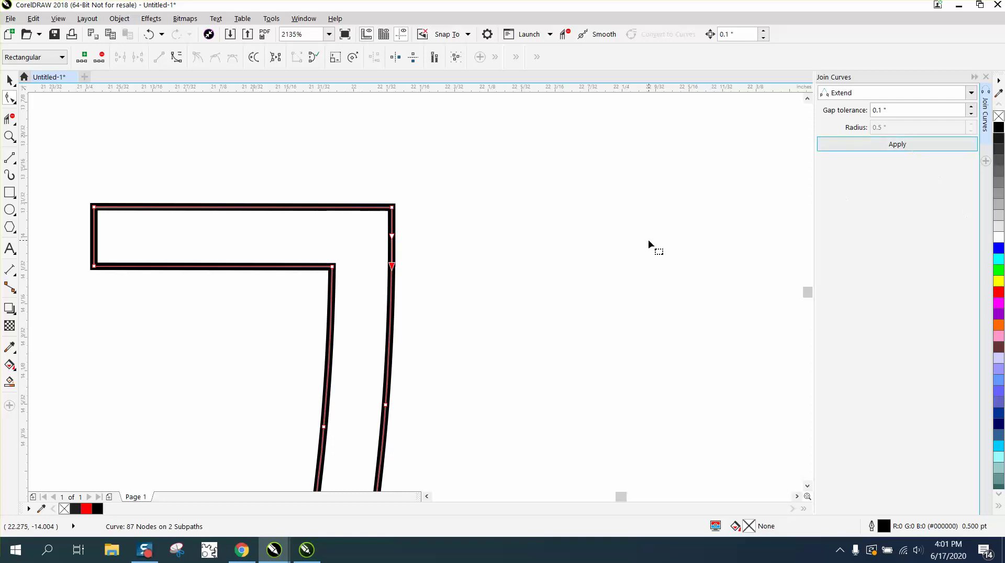
{"action": "left_click_drag", "start_coordinate": [367, 244], "coordinate": [371, 243]}
{"action": "key", "text": "Delete"}
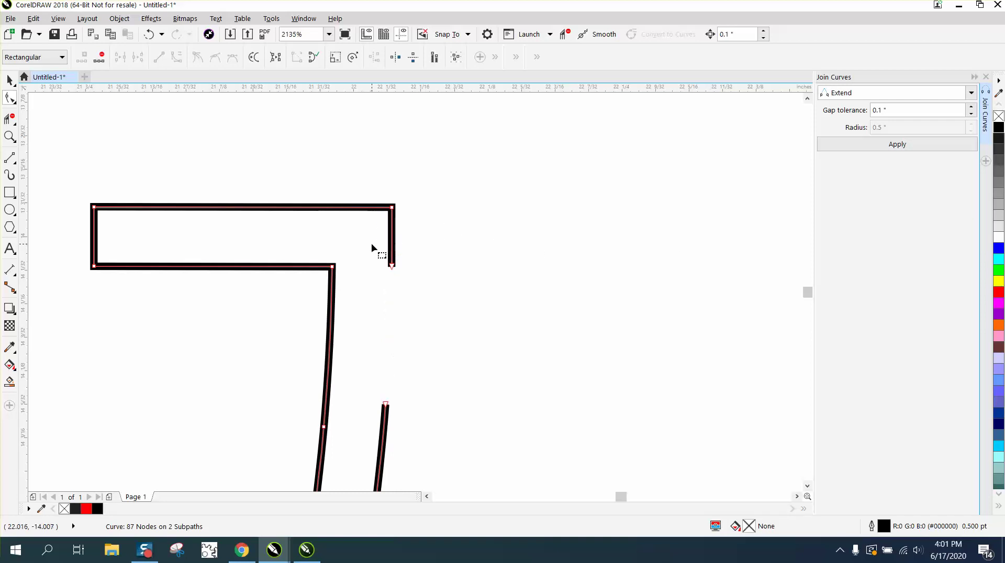
{"action": "left_click", "coordinate": [162, 34]}
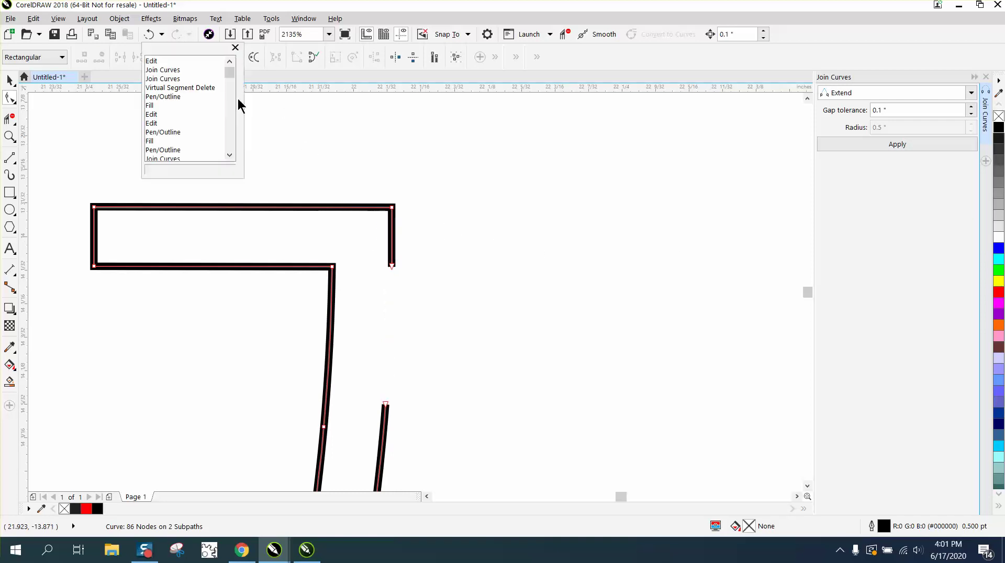
{"action": "left_click", "coordinate": [149, 34]}
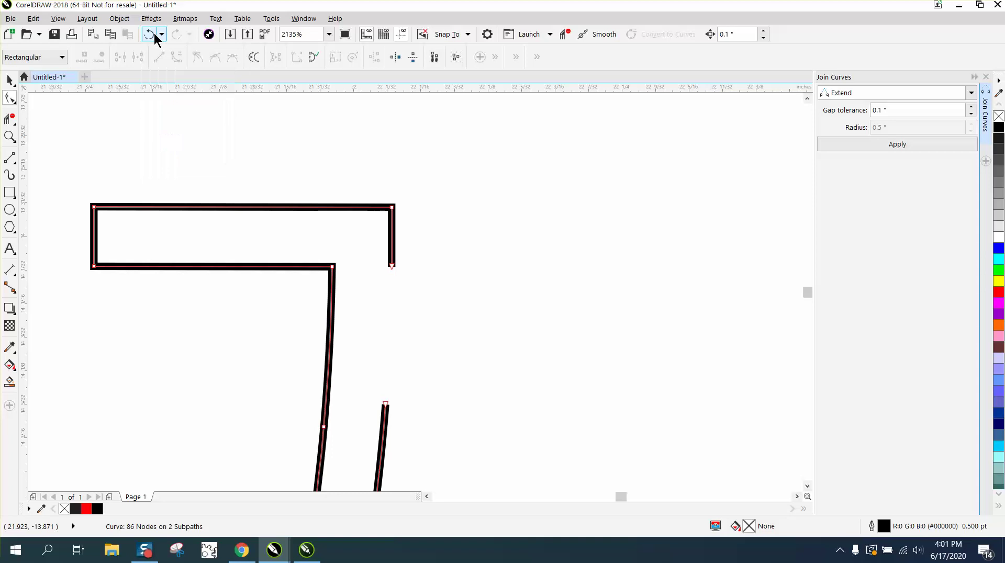
{"action": "left_click_drag", "start_coordinate": [370, 252], "coordinate": [520, 422]}
{"action": "left_click", "coordinate": [897, 145]}
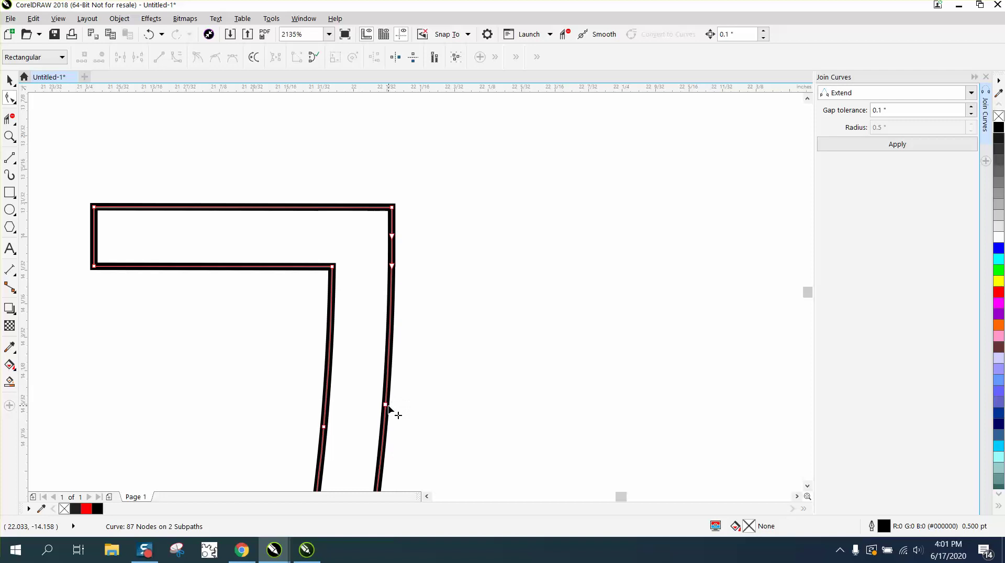
{"action": "left_click_drag", "start_coordinate": [388, 407], "coordinate": [465, 407]}
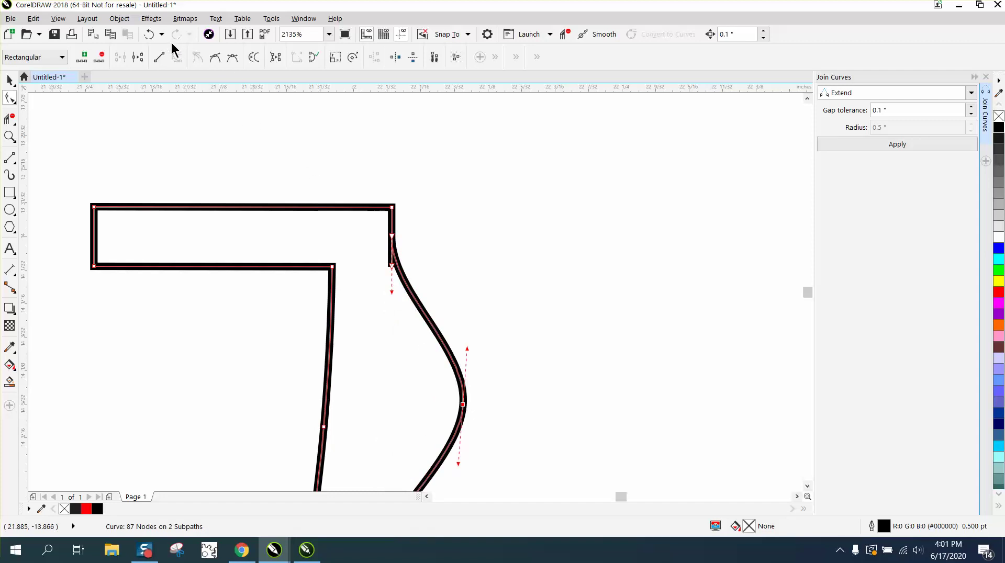
{"action": "left_click", "coordinate": [150, 34]}
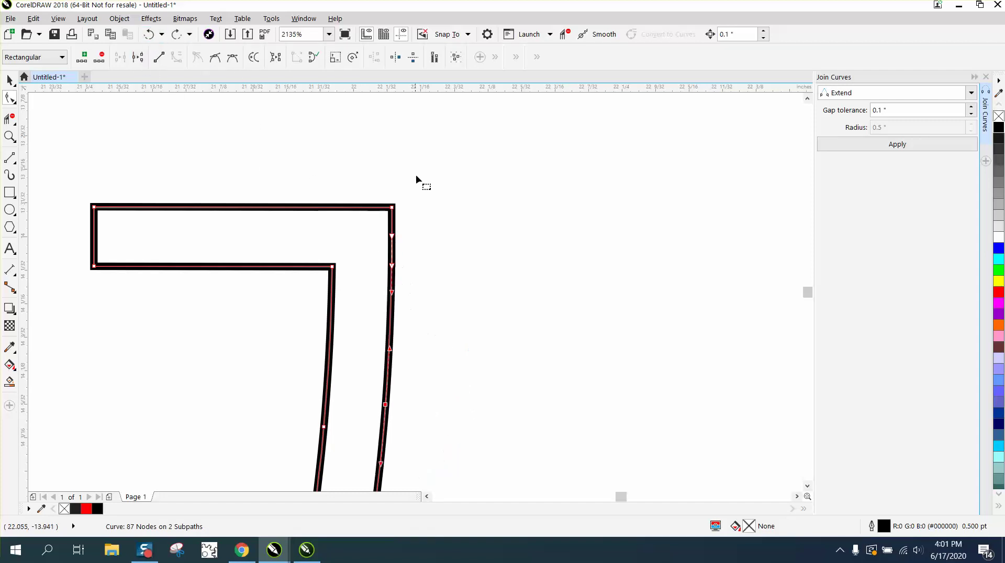
{"action": "left_click_drag", "start_coordinate": [394, 268], "coordinate": [452, 263]}
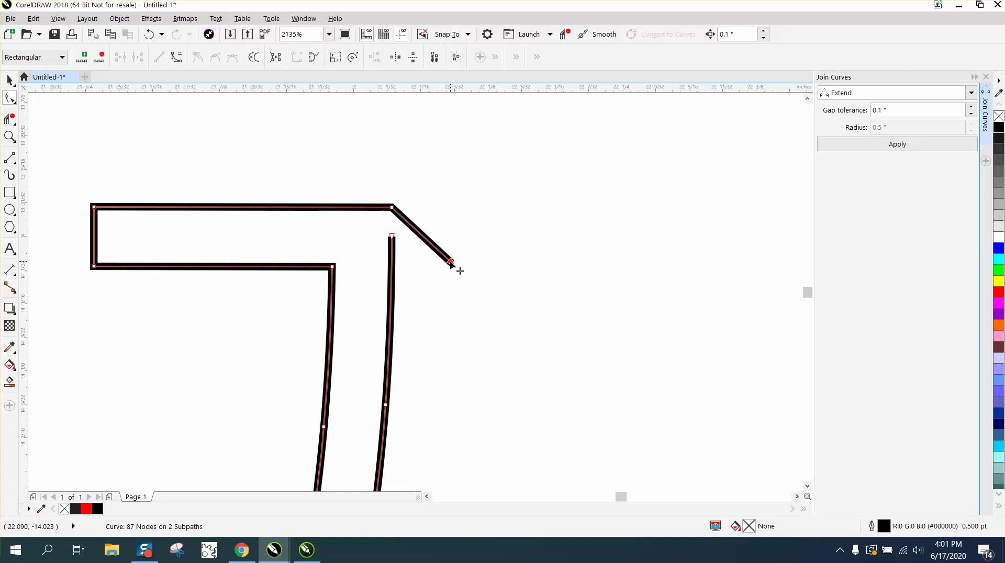
{"action": "left_click", "coordinate": [149, 34]}
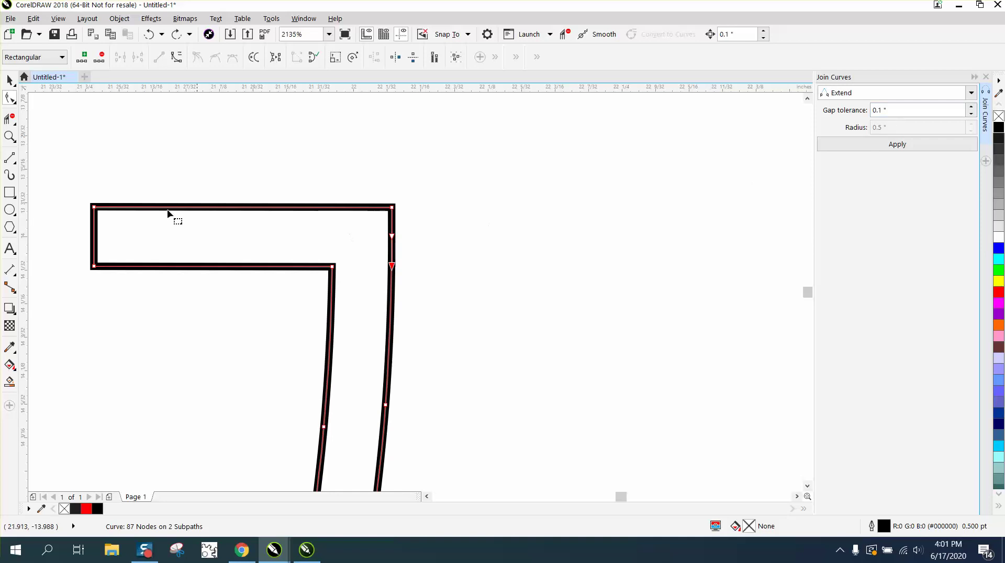
Step: Zoom in on the tail corner and measure its gap with a dimension line
{"action": "left_click", "coordinate": [9, 137]}
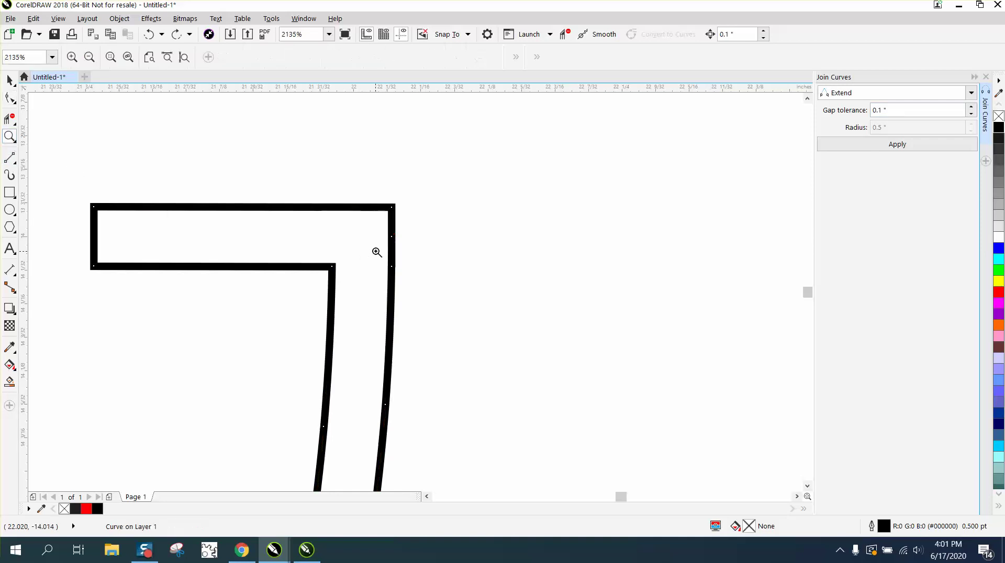
{"action": "left_click_drag", "start_coordinate": [360, 219], "coordinate": [498, 313]}
{"action": "left_click", "coordinate": [9, 270]}
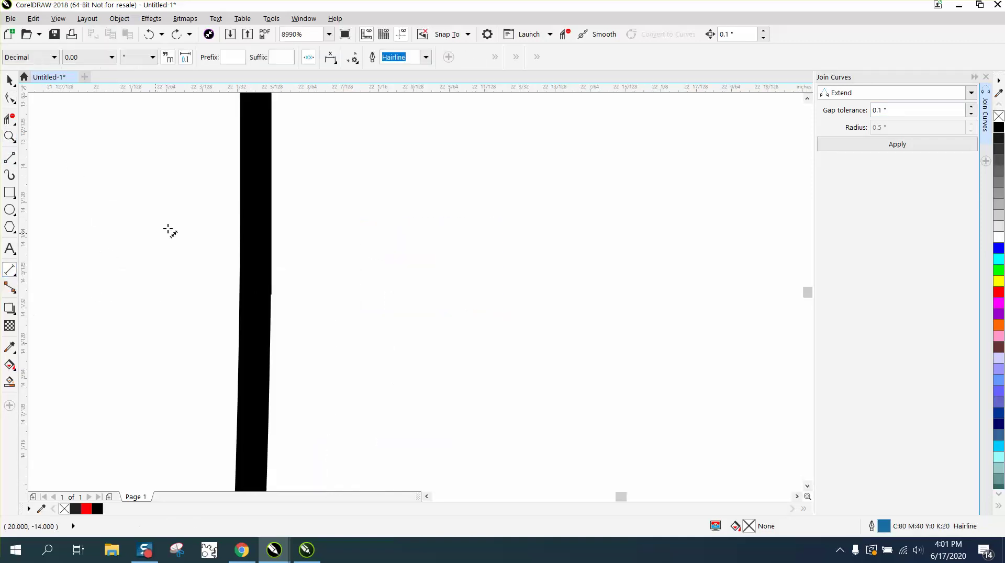
{"action": "scroll", "coordinate": [445, 319], "scroll_direction": "down", "scroll_amount": 2}
{"action": "left_click_drag", "start_coordinate": [374, 190], "coordinate": [375, 297]}
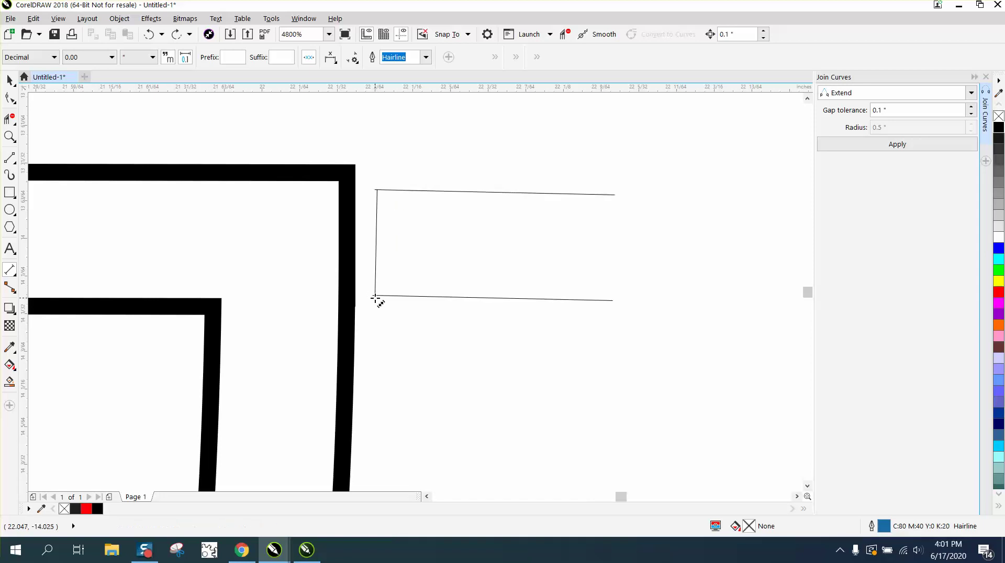
{"action": "left_click", "coordinate": [375, 296]}
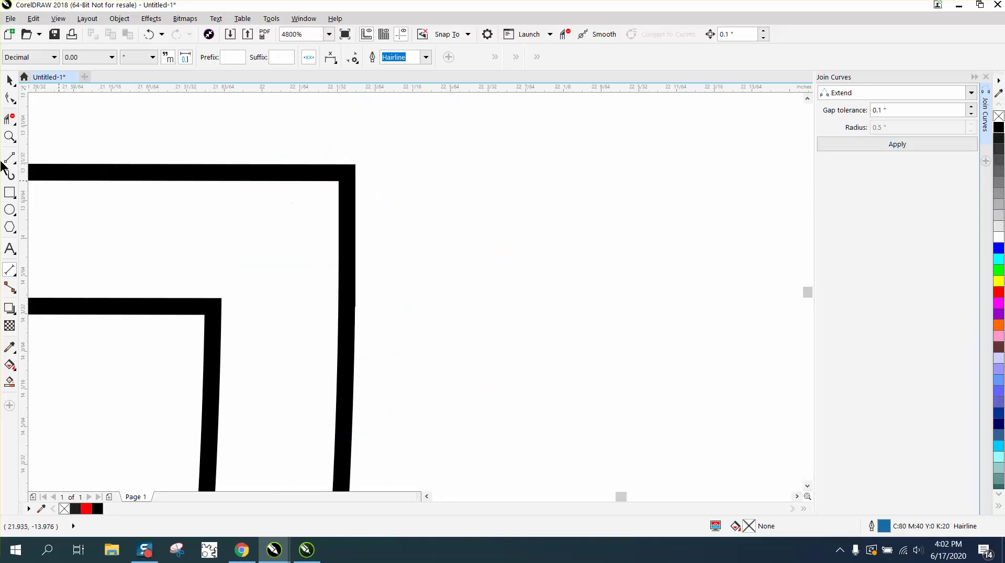
Step: Set the Join Curves gap tolerance to 0.4"
{"action": "left_click", "coordinate": [9, 80]}
{"action": "double_click", "coordinate": [890, 109]}
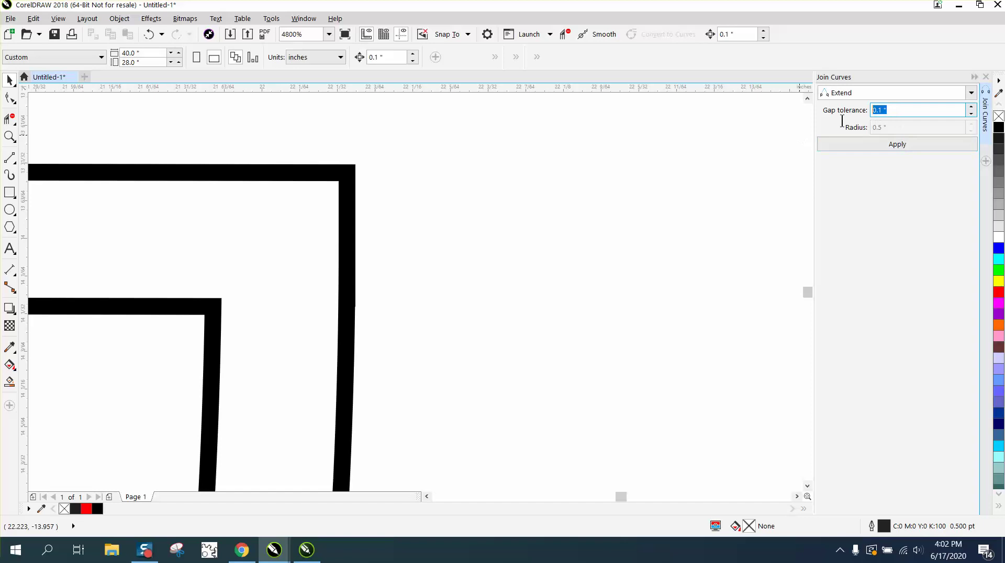
{"action": "type", "text": ".4"}
{"action": "left_click", "coordinate": [9, 98]}
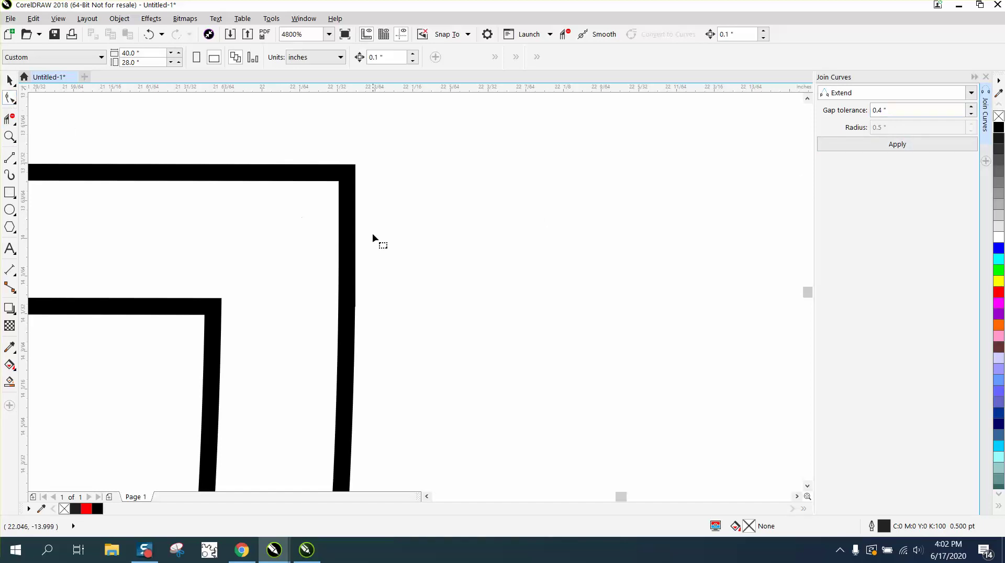
Step: Join the two tail-corner end nodes across the gap and delete the extra right-edge node
{"action": "left_click", "coordinate": [347, 240]}
{"action": "left_click_drag", "start_coordinate": [307, 230], "coordinate": [467, 343]}
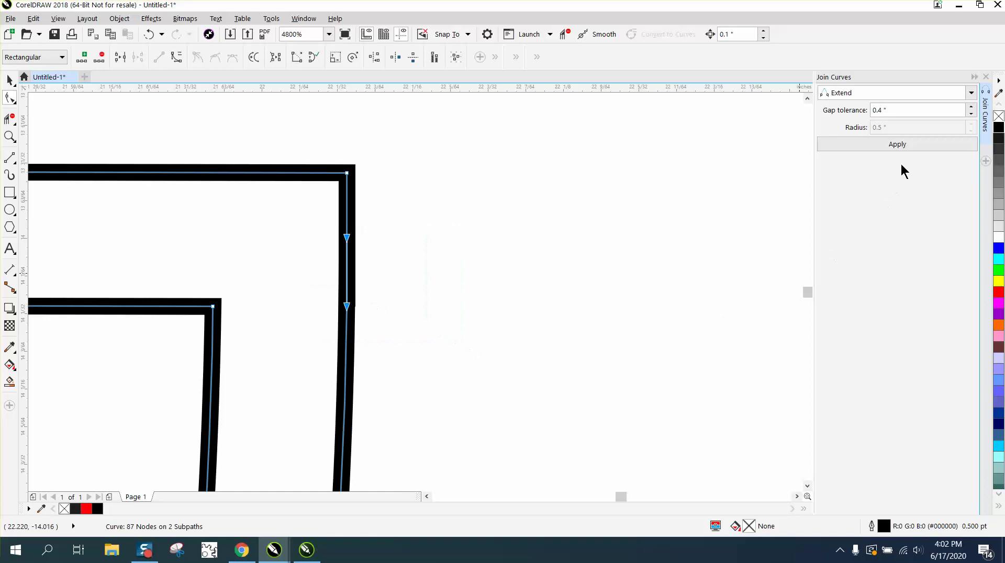
{"action": "left_click", "coordinate": [897, 144]}
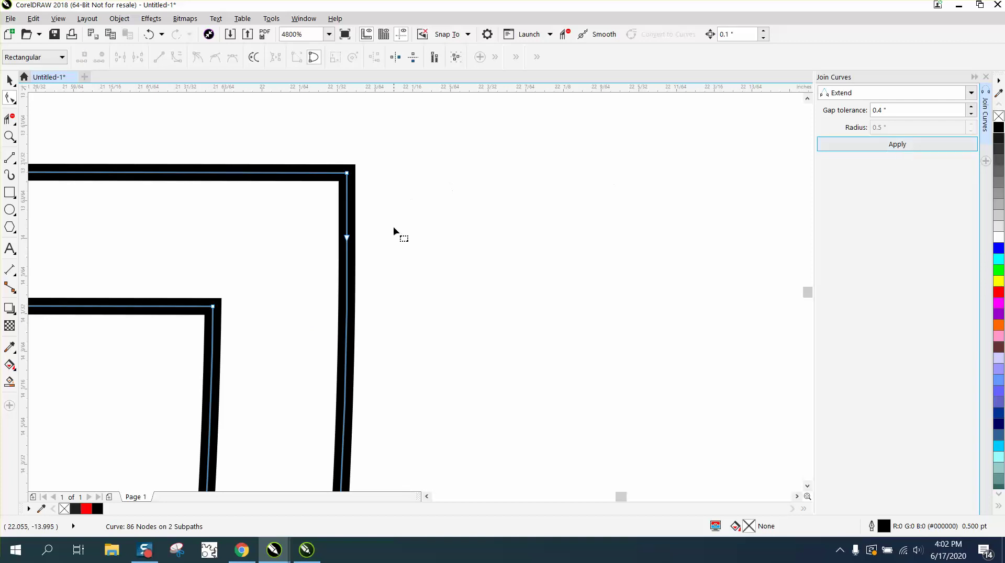
{"action": "left_click", "coordinate": [347, 238]}
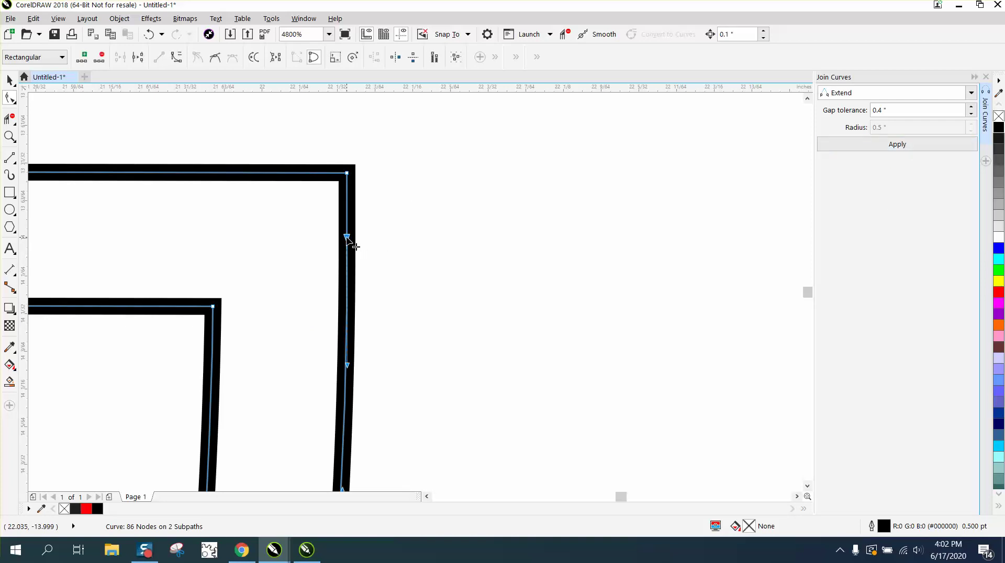
{"action": "key", "text": "Delete"}
{"action": "scroll", "coordinate": [377, 240], "scroll_direction": "down", "scroll_amount": 2}
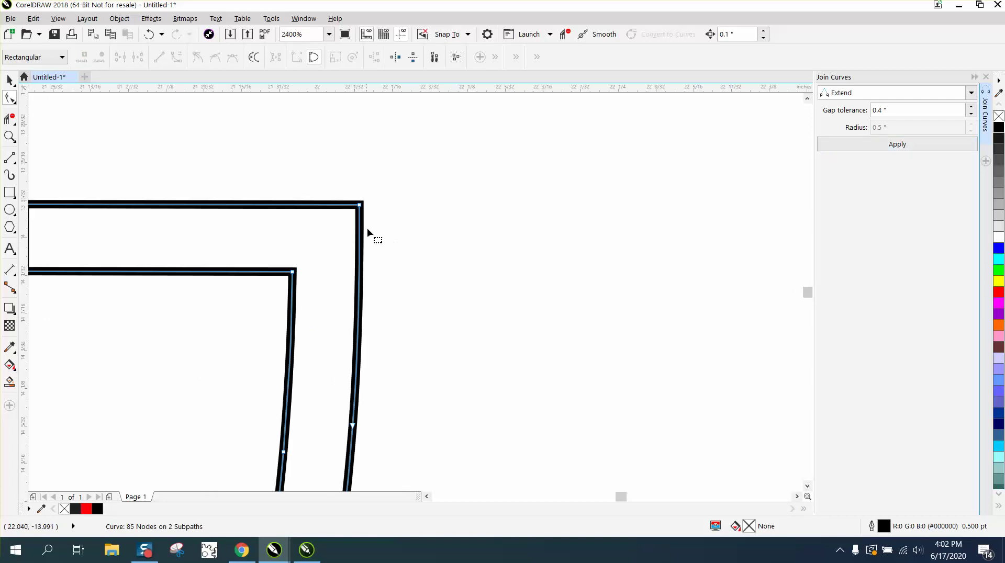
{"action": "scroll", "coordinate": [380, 232], "scroll_direction": "down", "scroll_amount": 3}
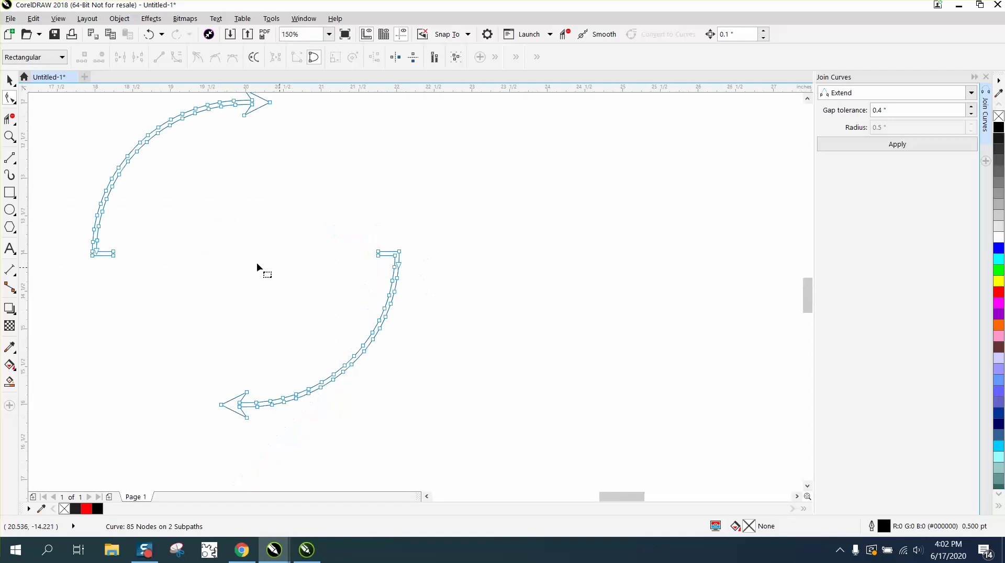
{"action": "left_click", "coordinate": [9, 79]}
Step: Give both curved arrows a solid black fill and no outline, then zoom in on the top arrowhead to check
{"action": "scroll", "coordinate": [250, 229], "scroll_direction": "down", "scroll_amount": 1}
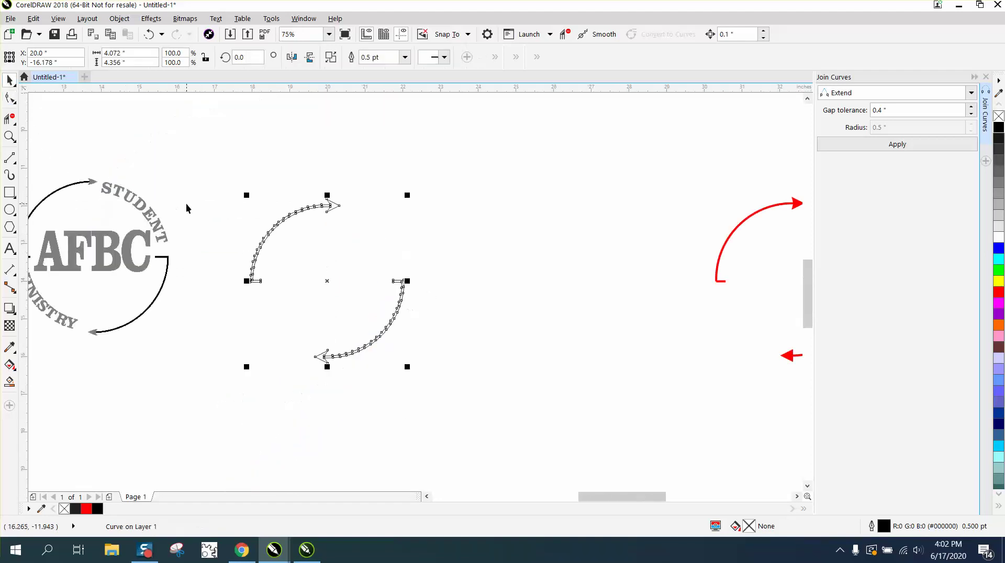
{"action": "left_click_drag", "start_coordinate": [225, 184], "coordinate": [472, 406]}
{"action": "left_click", "coordinate": [999, 130]}
{"action": "right_click", "coordinate": [999, 116]}
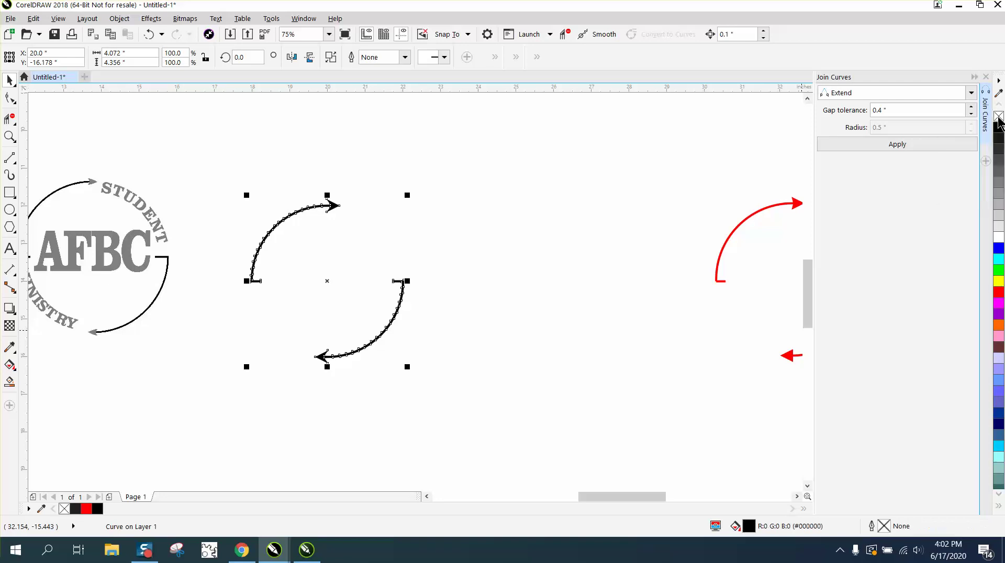
{"action": "left_click", "coordinate": [9, 137]}
{"action": "left_click_drag", "start_coordinate": [301, 196], "coordinate": [392, 233]}
{"action": "scroll", "coordinate": [381, 281], "scroll_direction": "down", "scroll_amount": 2}
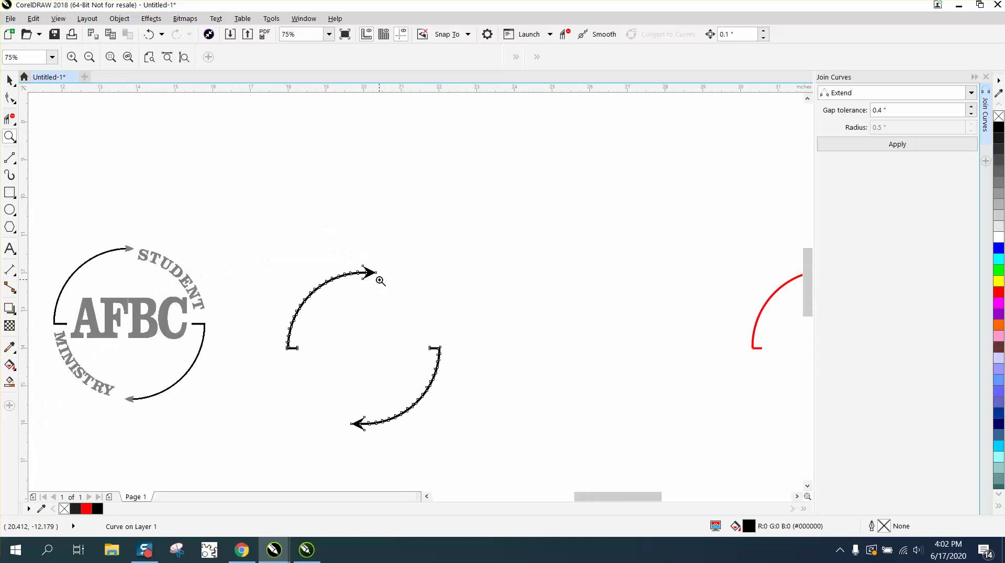